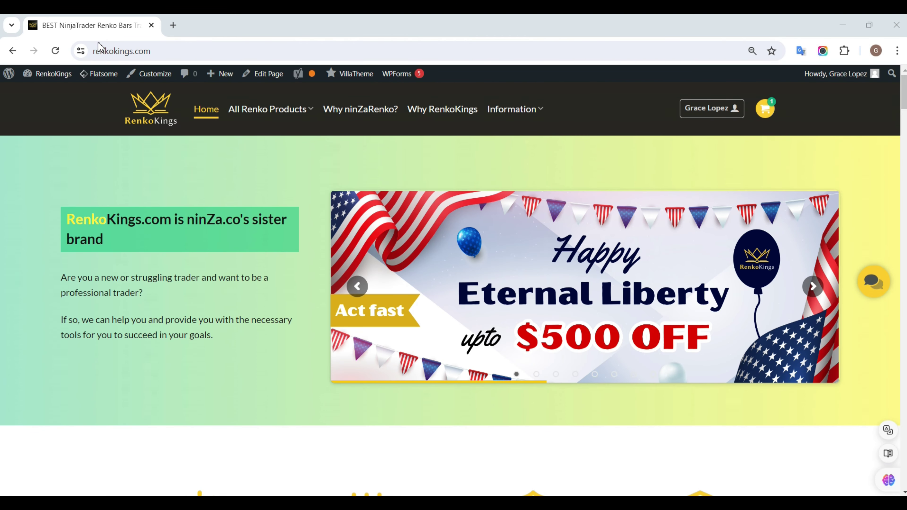
Scroll the RenkoKings home page down to the 'Browse our renko solutions' product grid
{"action": "left_click", "coordinate": [165, 52]}
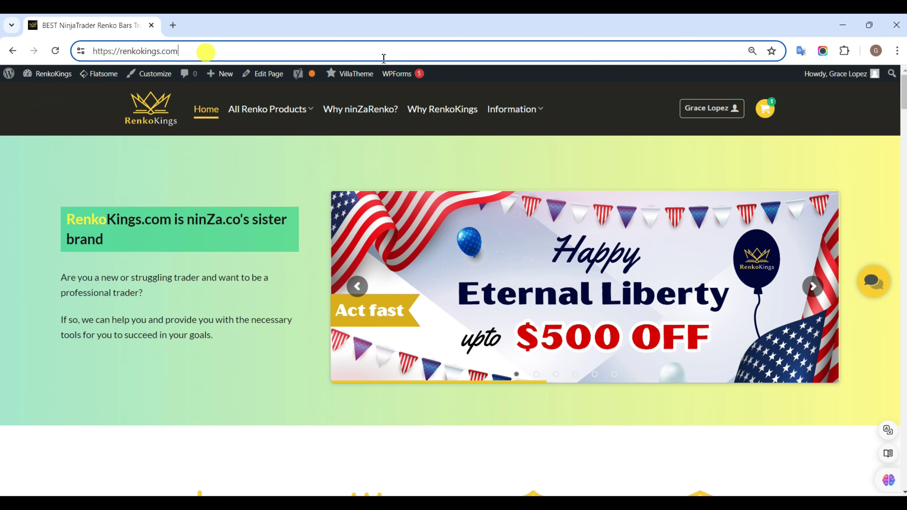
{"action": "left_click", "coordinate": [904, 93]}
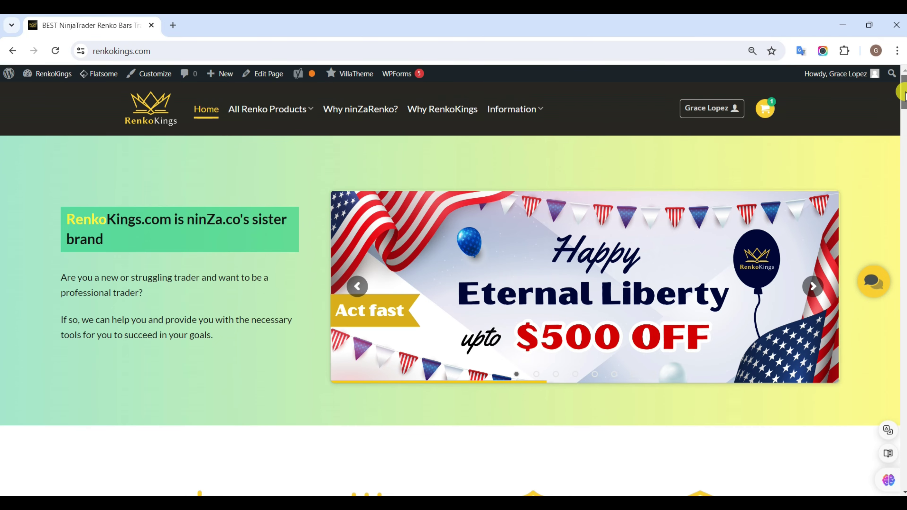
{"action": "left_click_drag", "start_coordinate": [904, 93], "coordinate": [903, 232]}
Open the RK-Sys Platinum v4 product page and scroll down to its signals section
{"action": "left_click_drag", "start_coordinate": [157, 311], "coordinate": [239, 310]}
{"action": "left_click", "coordinate": [196, 158]}
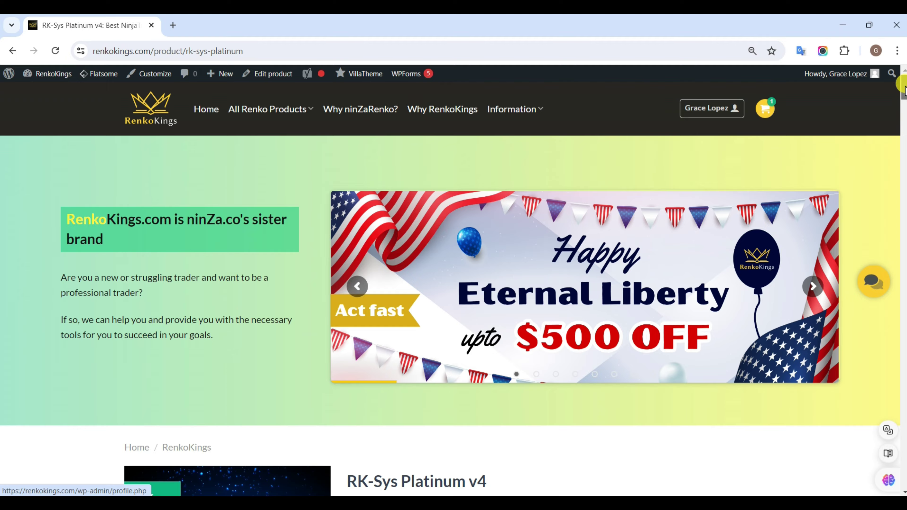
{"action": "left_click_drag", "start_coordinate": [904, 87], "coordinate": [904, 97]}
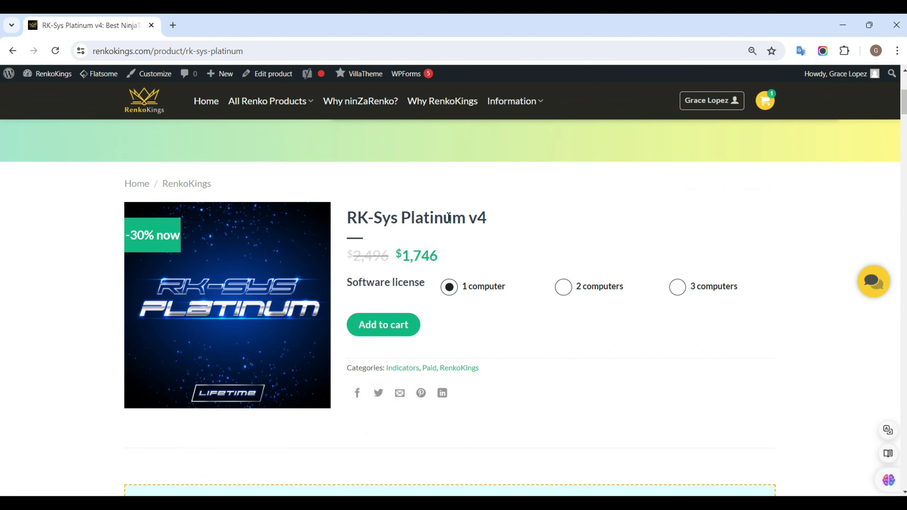
{"action": "left_click_drag", "start_coordinate": [904, 101], "coordinate": [904, 185]}
Highlight the Dedicated NinjaScript signals heading and the Signal_PullbackPA 1 and -1 value descriptions
{"action": "left_click_drag", "start_coordinate": [126, 289], "coordinate": [265, 289]}
{"action": "left_click", "coordinate": [174, 360]}
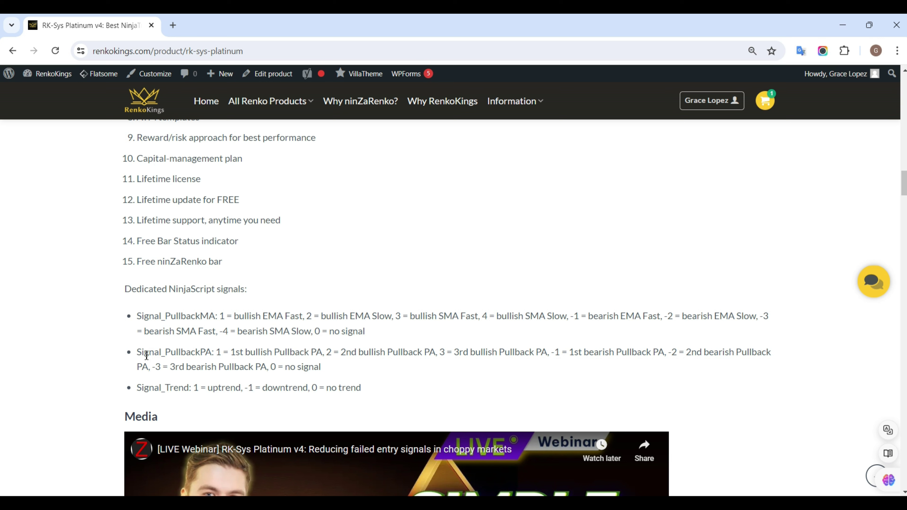
{"action": "left_click_drag", "start_coordinate": [136, 353], "coordinate": [354, 366]}
{"action": "left_click", "coordinate": [341, 367]}
{"action": "left_click_drag", "start_coordinate": [217, 352], "coordinate": [325, 354]}
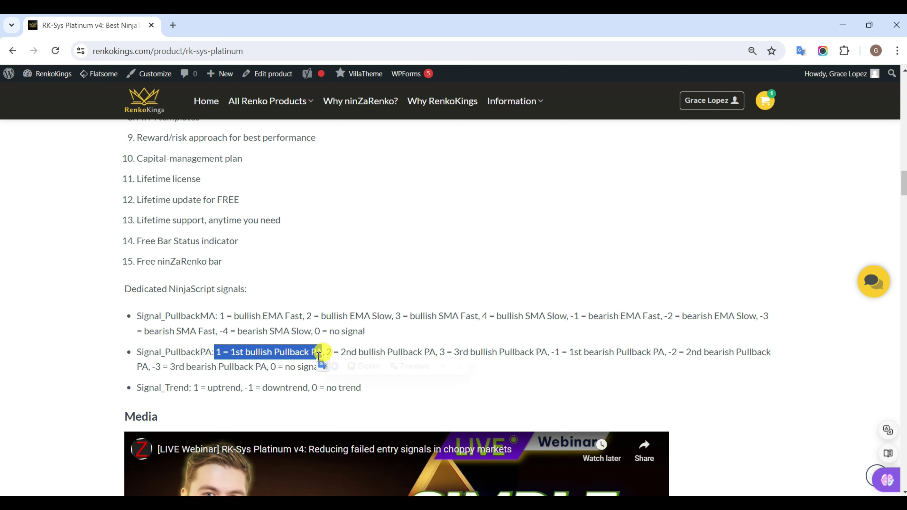
{"action": "left_click", "coordinate": [277, 366]}
{"action": "left_click_drag", "start_coordinate": [551, 352], "coordinate": [665, 354]}
{"action": "left_click", "coordinate": [394, 374]}
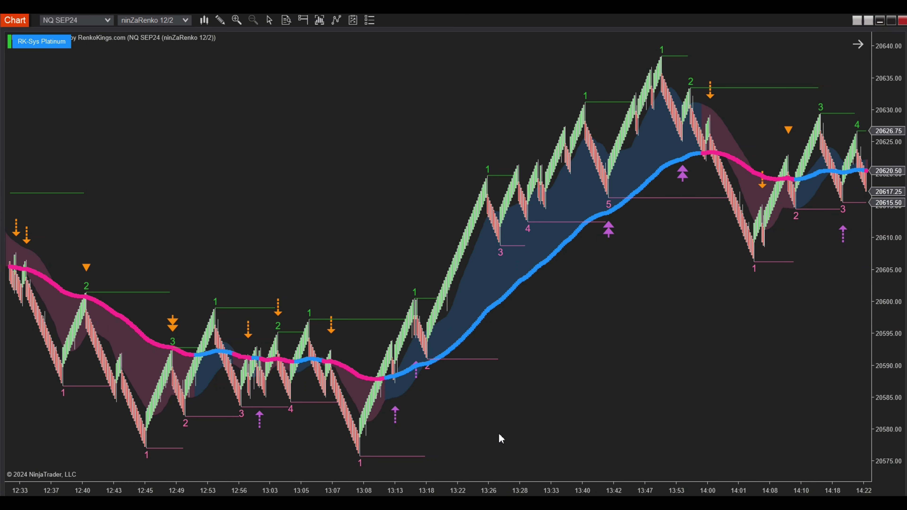
{"action": "left_click_drag", "start_coordinate": [540, 426], "coordinate": [390, 415]}
Bring up the chart's Indicators dialog and widen its Available and Configured panels
{"action": "left_click_drag", "start_coordinate": [508, 414], "coordinate": [289, 400]}
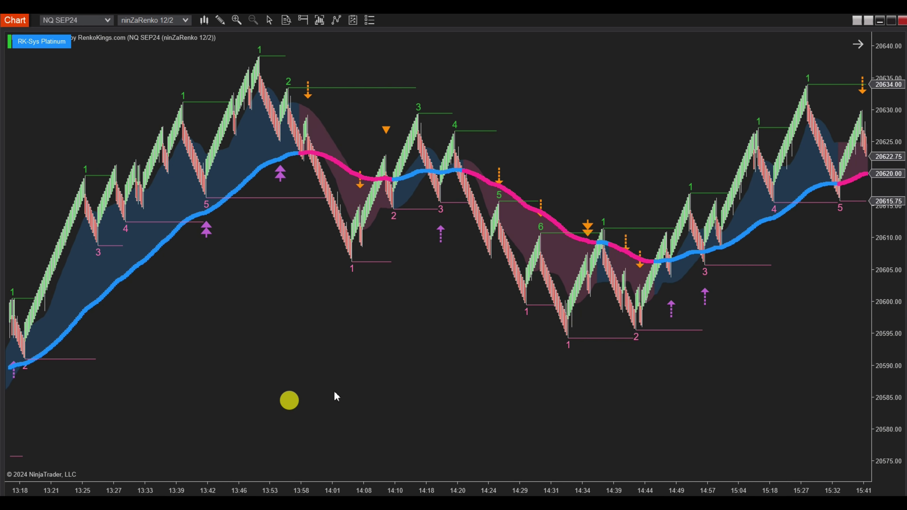
{"action": "right_click", "coordinate": [520, 105]}
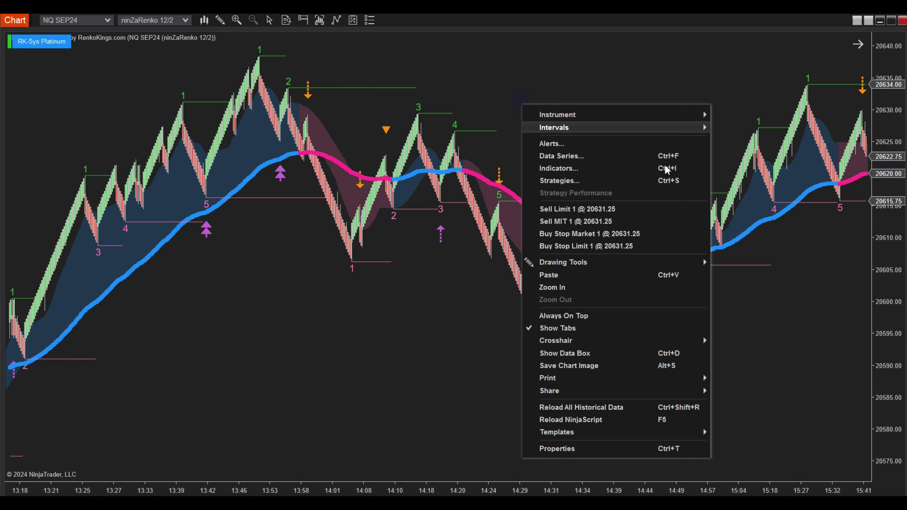
{"action": "left_click", "coordinate": [689, 167]}
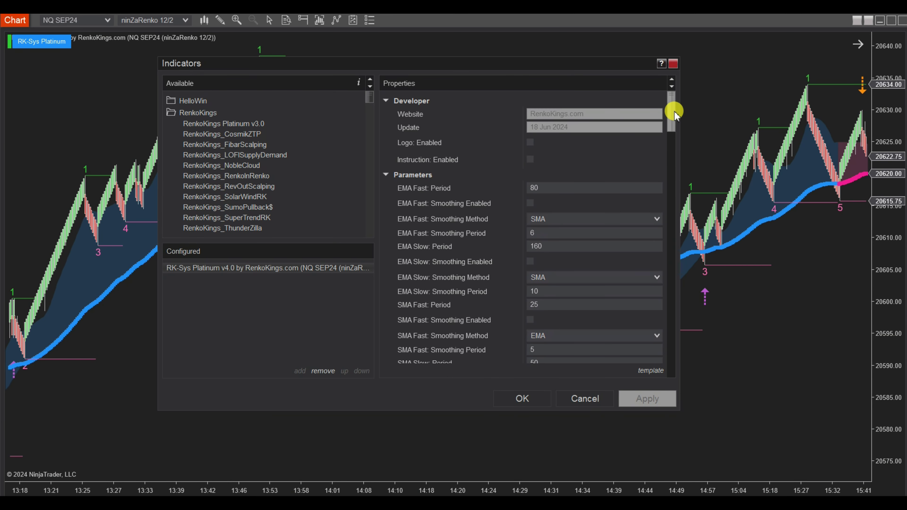
{"action": "left_click_drag", "start_coordinate": [674, 114], "coordinate": [688, 209]}
{"action": "left_click_drag", "start_coordinate": [377, 184], "coordinate": [398, 185]}
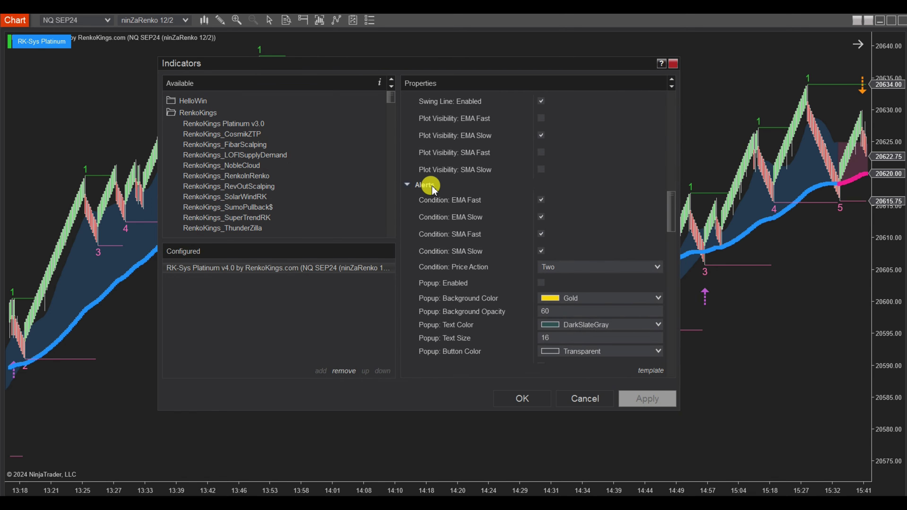
Turn off the EMA Fast/Slow and SMA Fast/Slow alert conditions and set Price Action alerts to One
{"action": "left_click", "coordinate": [542, 200]}
{"action": "left_click", "coordinate": [540, 216]}
{"action": "left_click", "coordinate": [542, 233]}
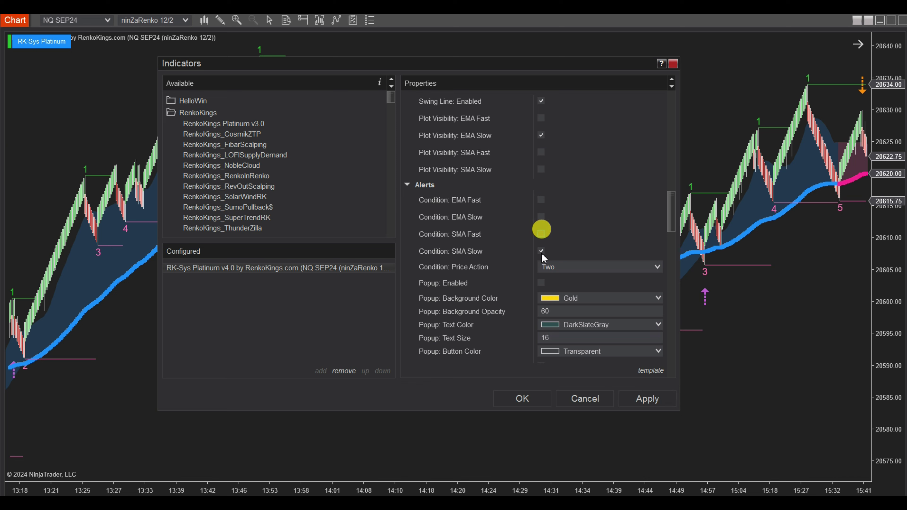
{"action": "left_click", "coordinate": [541, 251]}
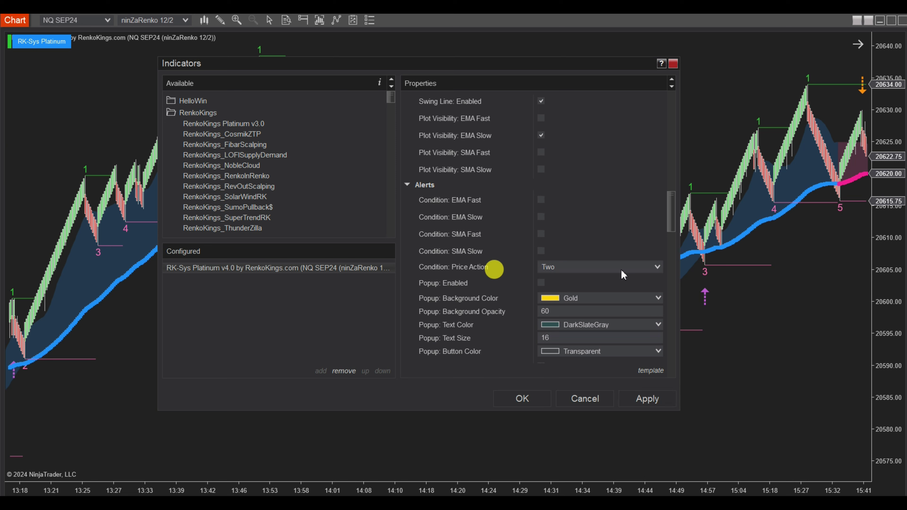
{"action": "left_click", "coordinate": [657, 266]}
{"action": "left_click", "coordinate": [565, 276]}
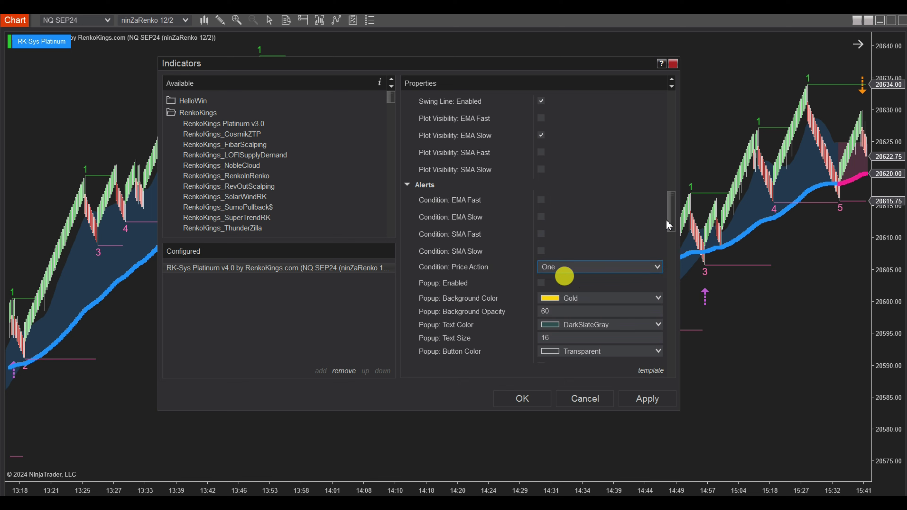
Colour the Signal: Pullback PA plot Orchid and apply the indicator settings
{"action": "left_click", "coordinate": [669, 210]}
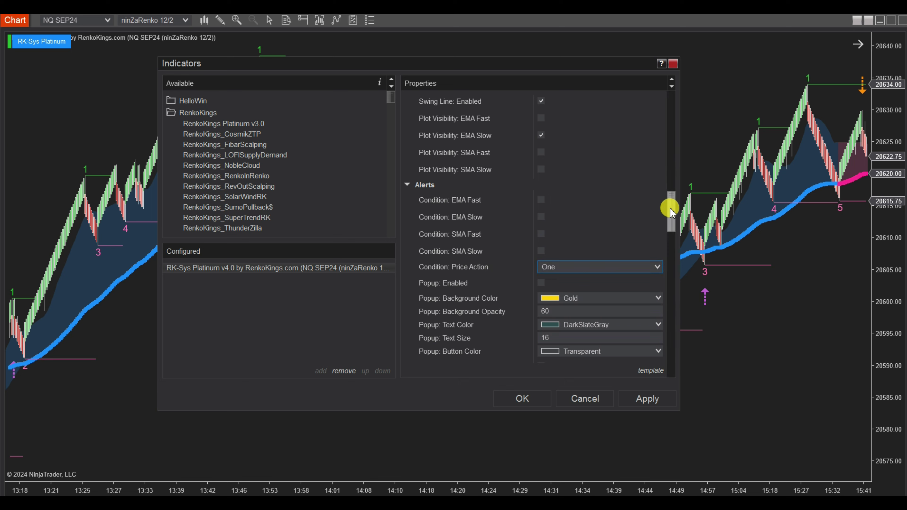
{"action": "left_click_drag", "start_coordinate": [670, 210], "coordinate": [671, 368]}
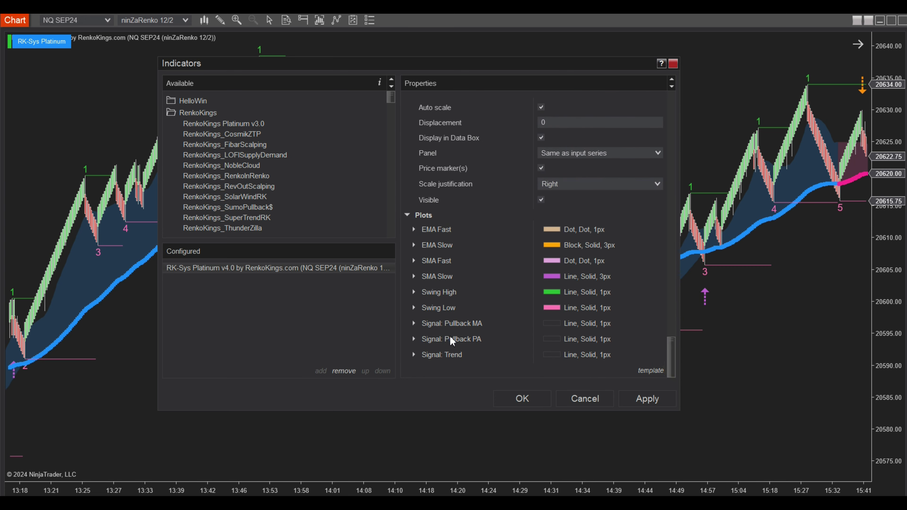
{"action": "left_click", "coordinate": [479, 340]}
{"action": "left_click_drag", "start_coordinate": [670, 352], "coordinate": [671, 357]}
{"action": "left_click", "coordinate": [657, 298]}
{"action": "scroll", "coordinate": [638, 260], "scroll_direction": "down", "scroll_amount": 1}
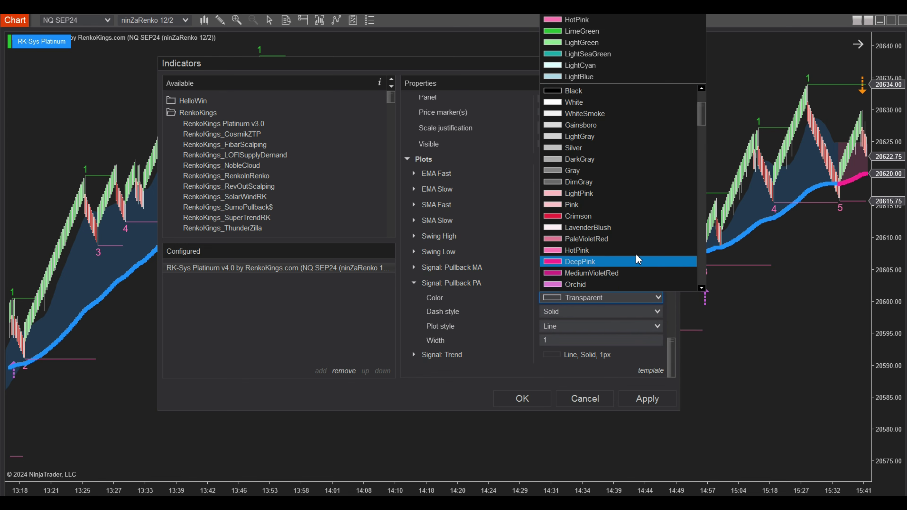
{"action": "left_click", "coordinate": [607, 284]}
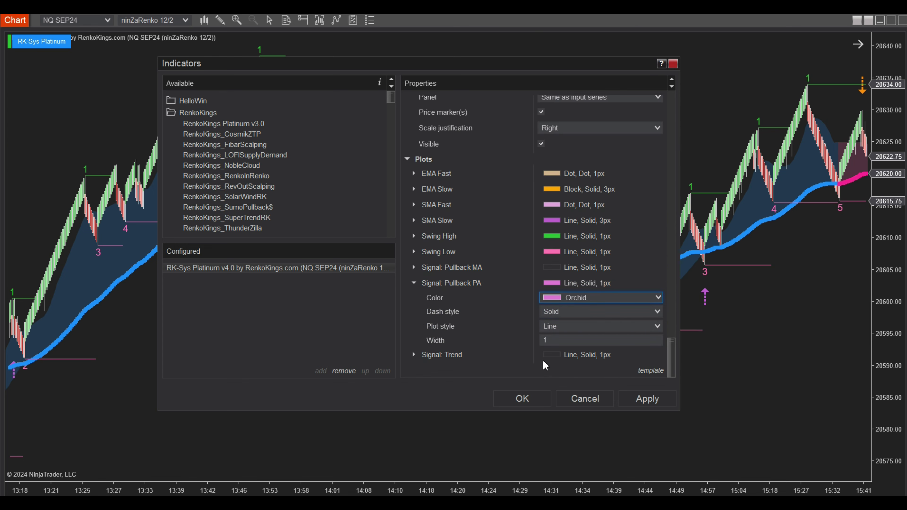
{"action": "left_click_drag", "start_coordinate": [673, 347], "coordinate": [671, 314]}
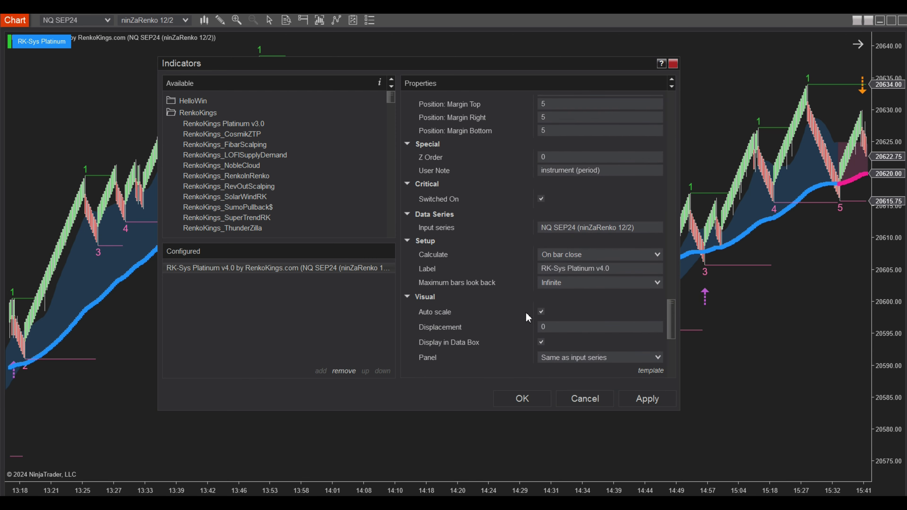
{"action": "left_click", "coordinate": [541, 311]}
{"action": "left_click", "coordinate": [510, 399]}
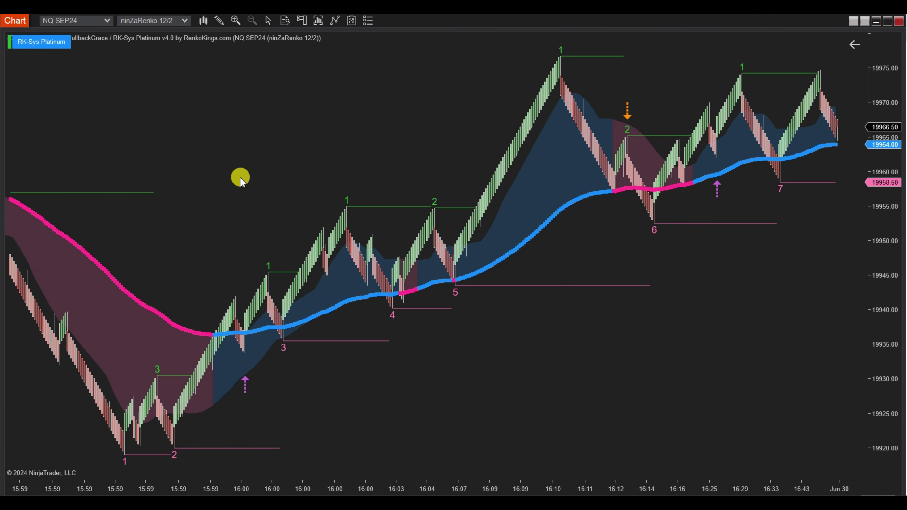
Pan the chart back in time to the 14:26–15:02 bars
{"action": "left_click_drag", "start_coordinate": [529, 384], "coordinate": [678, 368]}
{"action": "left_click_drag", "start_coordinate": [134, 372], "coordinate": [495, 375]}
{"action": "left_click_drag", "start_coordinate": [88, 379], "coordinate": [507, 385]}
{"action": "left_click_drag", "start_coordinate": [130, 382], "coordinate": [469, 353]}
{"action": "left_click_drag", "start_coordinate": [156, 406], "coordinate": [492, 308]}
{"action": "left_click_drag", "start_coordinate": [289, 389], "coordinate": [542, 300]}
{"action": "left_click_drag", "start_coordinate": [336, 377], "coordinate": [633, 381]}
{"action": "left_click_drag", "start_coordinate": [121, 407], "coordinate": [643, 393]}
Switch the chart to a local crosshair and show the Data Box
{"action": "left_click", "coordinate": [268, 20]}
{"action": "left_click", "coordinate": [289, 49]}
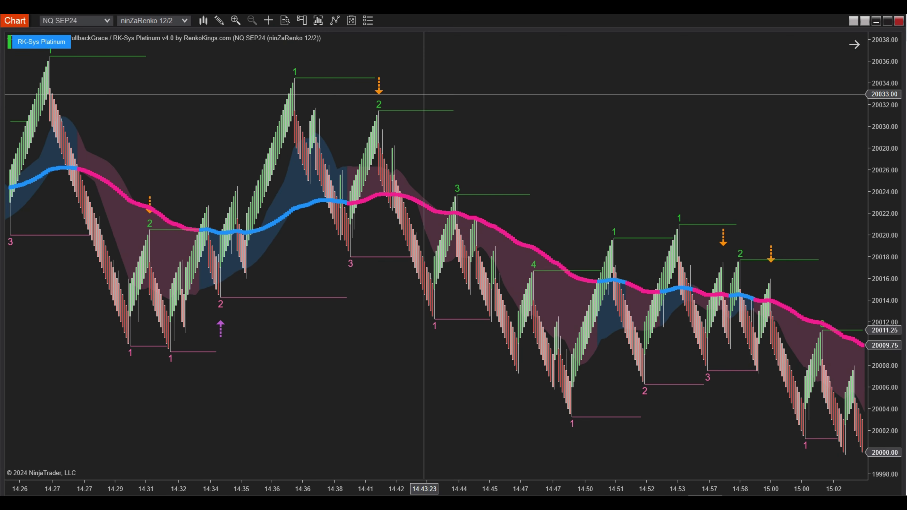
{"action": "right_click", "coordinate": [478, 111]}
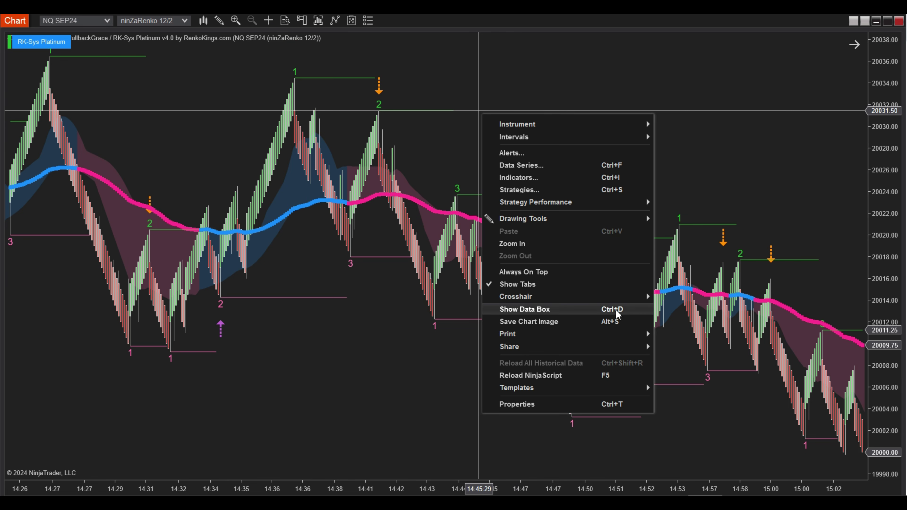
{"action": "left_click", "coordinate": [641, 311]}
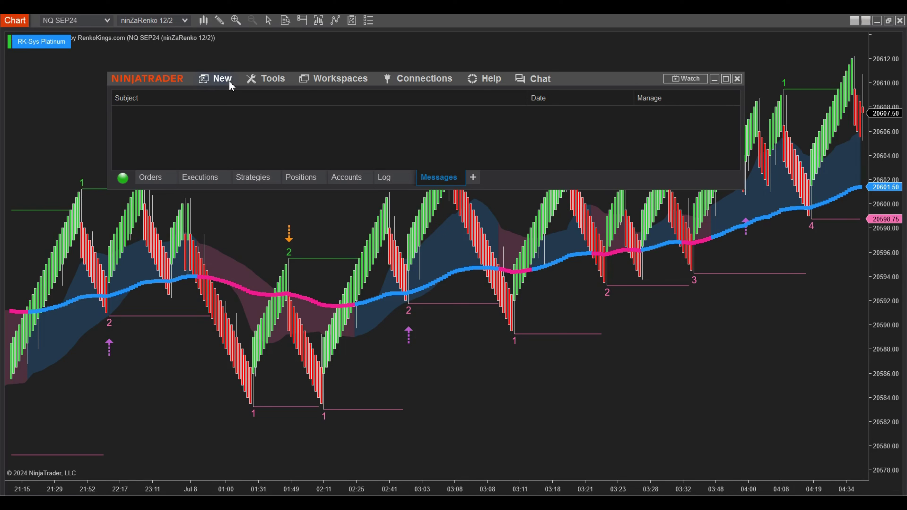
Create a new Strategy Builder strategy named RKSysPlatinumv4PullbackGrace on the General page
{"action": "left_click", "coordinate": [229, 80]}
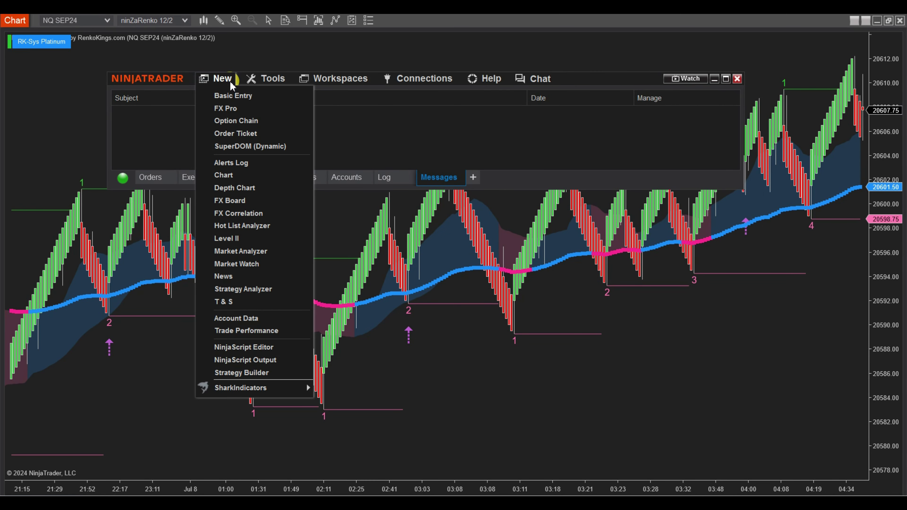
{"action": "left_click", "coordinate": [283, 377]}
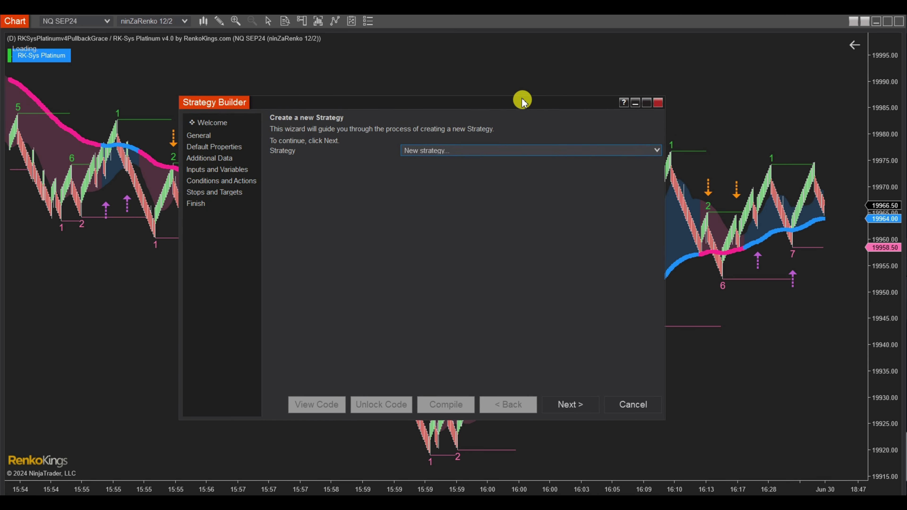
{"action": "left_click_drag", "start_coordinate": [509, 86], "coordinate": [509, 76]}
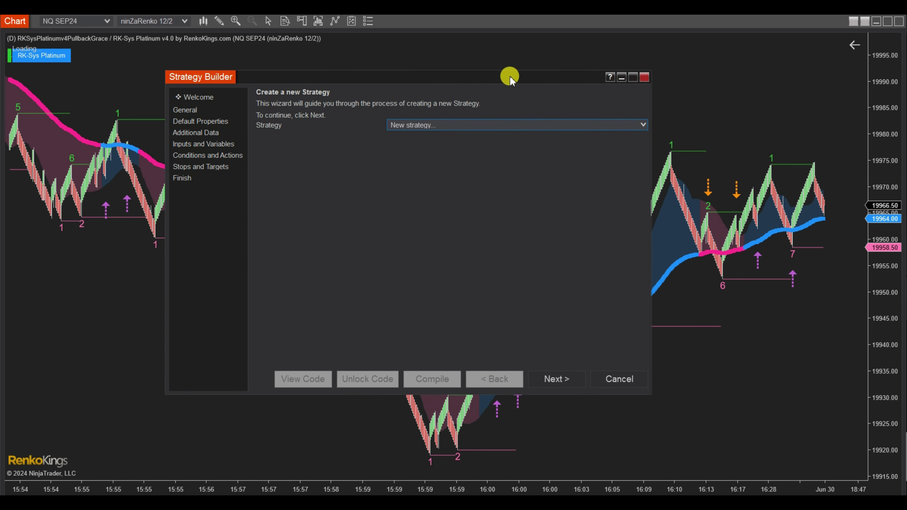
{"action": "left_click", "coordinate": [543, 379]}
{"action": "type", "text": "RKSysPlatinumv4PullbackGrace"}
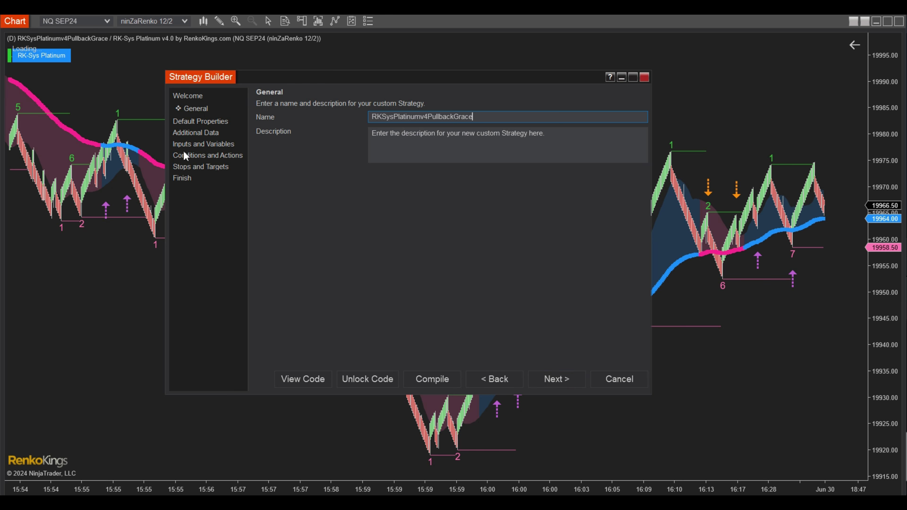
Add a condition whose left side is the RK-Sys Platinum v4.0 Signal_PullbackPA plot
{"action": "left_click", "coordinate": [206, 153]}
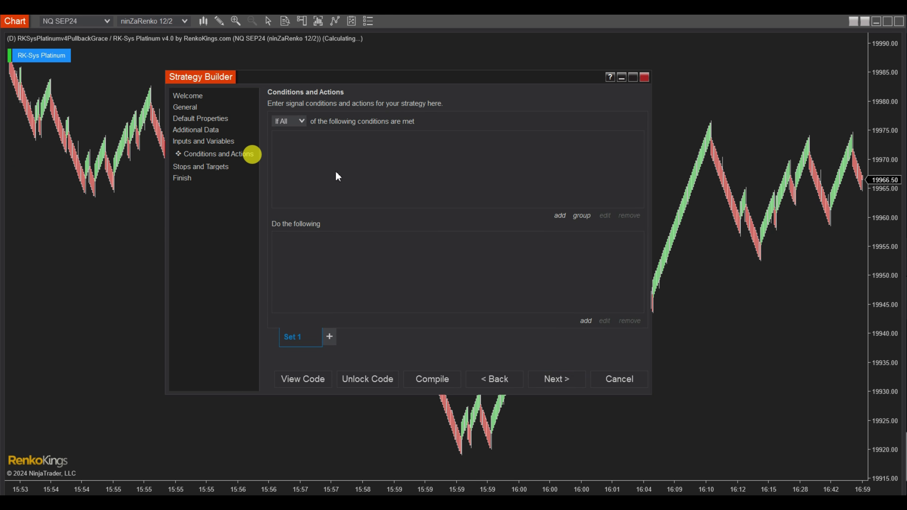
{"action": "left_click", "coordinate": [555, 220]}
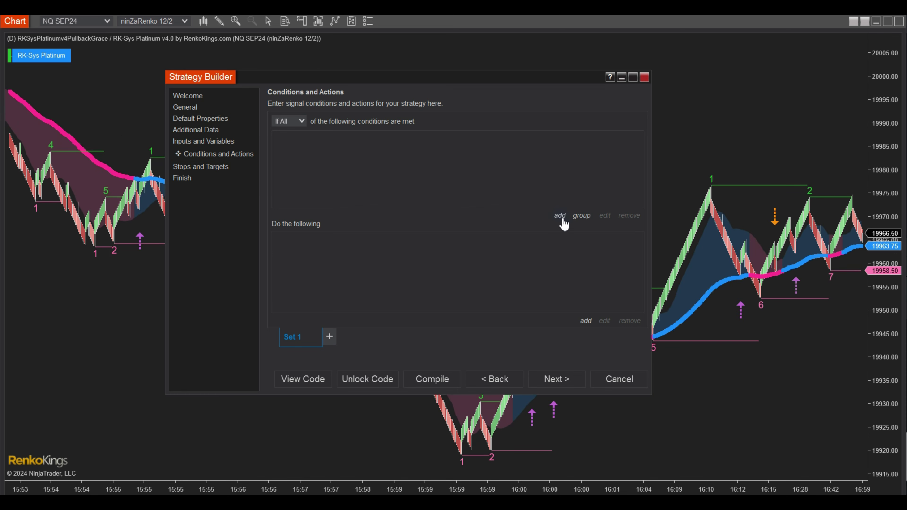
{"action": "left_click", "coordinate": [560, 218]}
{"action": "left_click", "coordinate": [240, 114]}
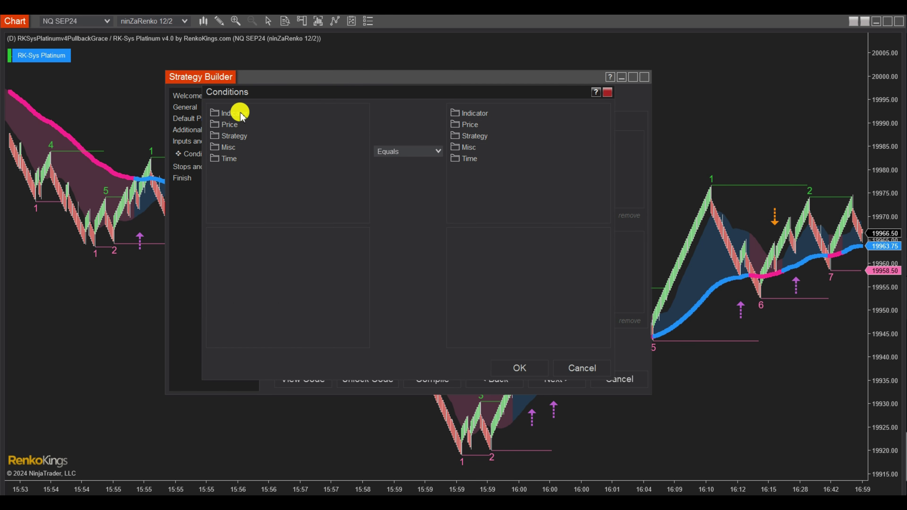
{"action": "left_click_drag", "start_coordinate": [363, 117], "coordinate": [360, 197]}
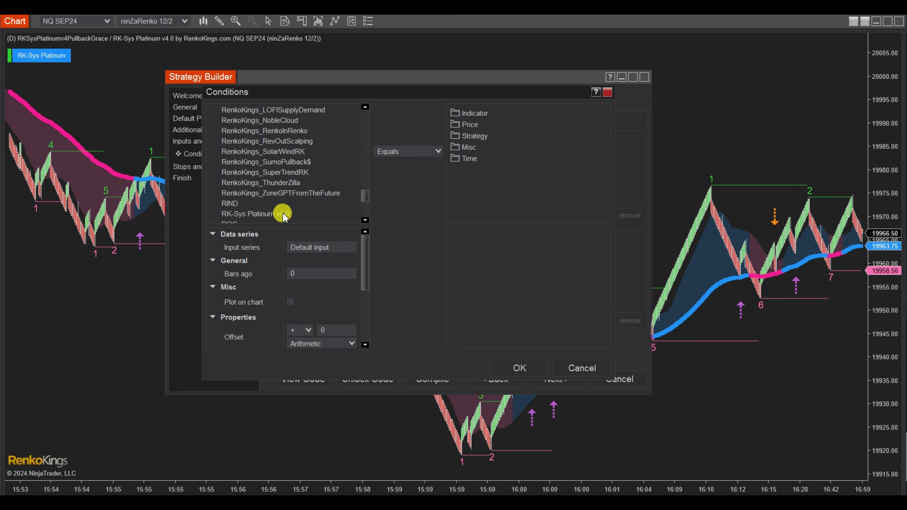
{"action": "left_click", "coordinate": [283, 214]}
{"action": "left_click", "coordinate": [365, 246]}
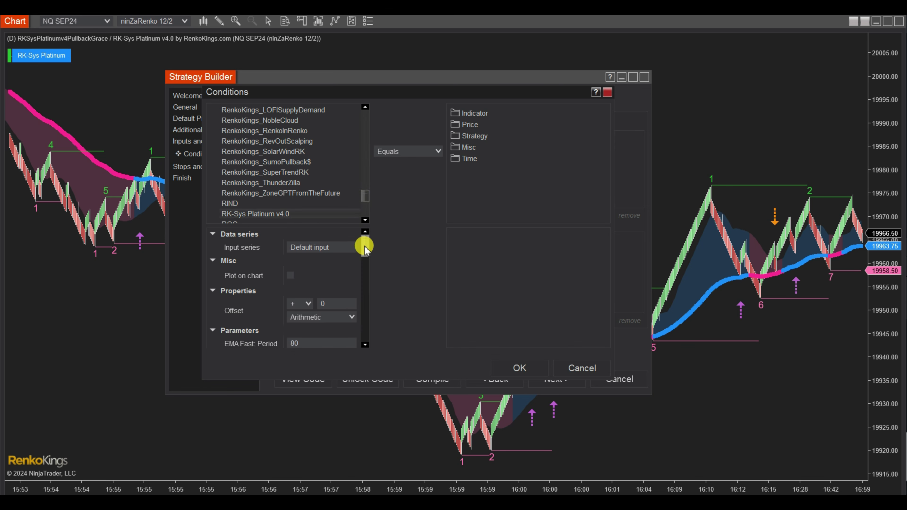
{"action": "left_click_drag", "start_coordinate": [364, 246], "coordinate": [361, 327]}
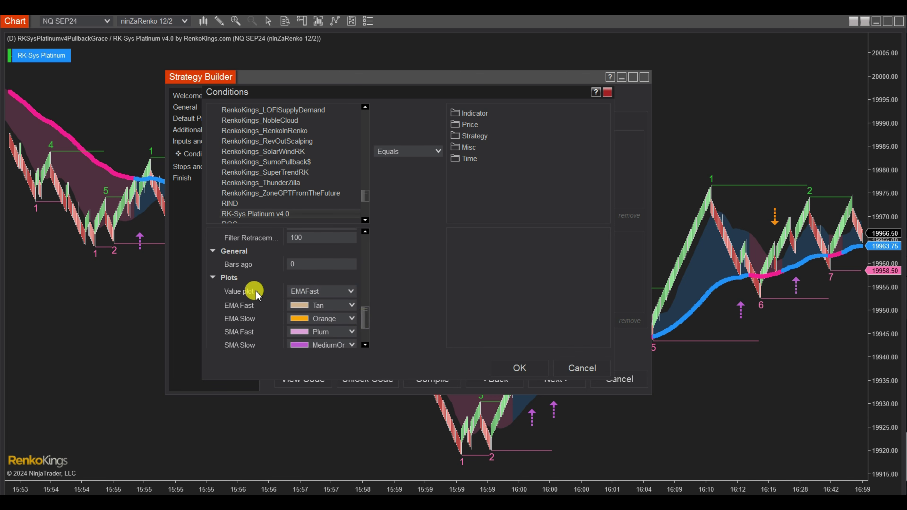
{"action": "left_click", "coordinate": [352, 291]}
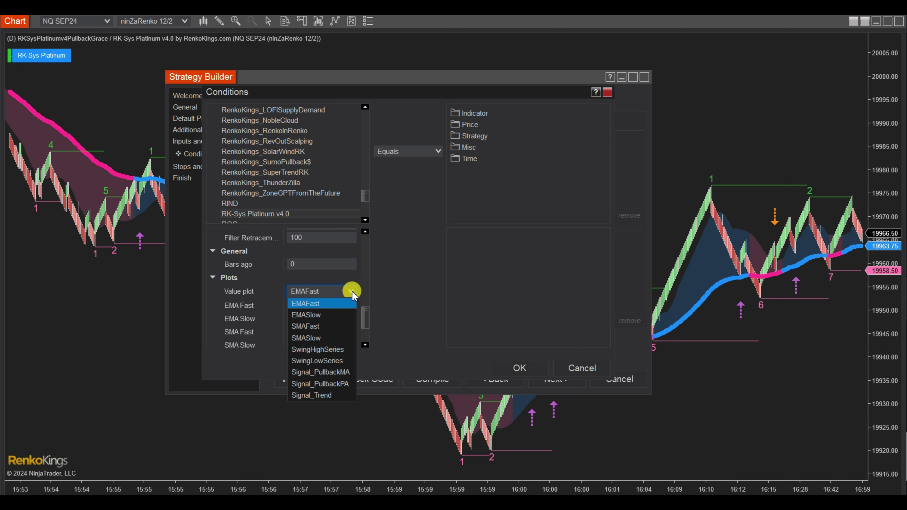
{"action": "left_click", "coordinate": [341, 382]}
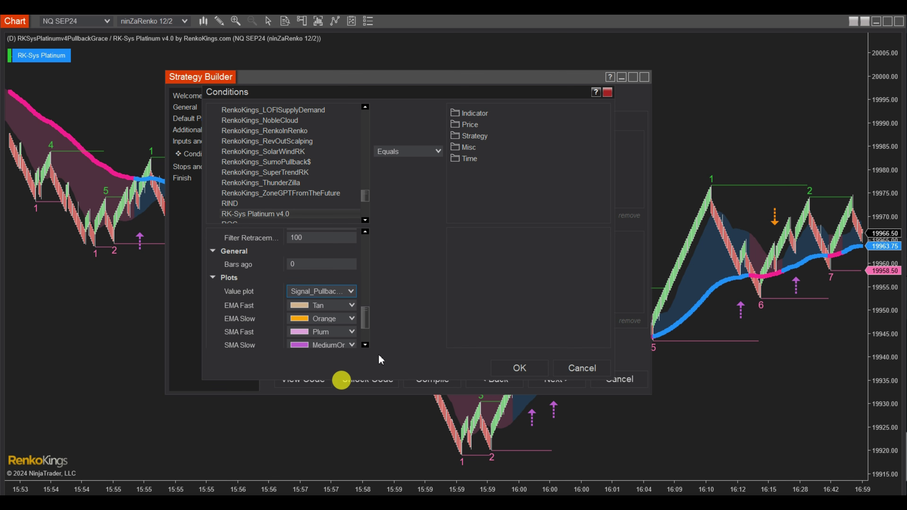
Make the condition check Equals against a Misc numeric value of 1 and confirm it
{"action": "left_click", "coordinate": [389, 156]}
{"action": "left_click", "coordinate": [389, 152]}
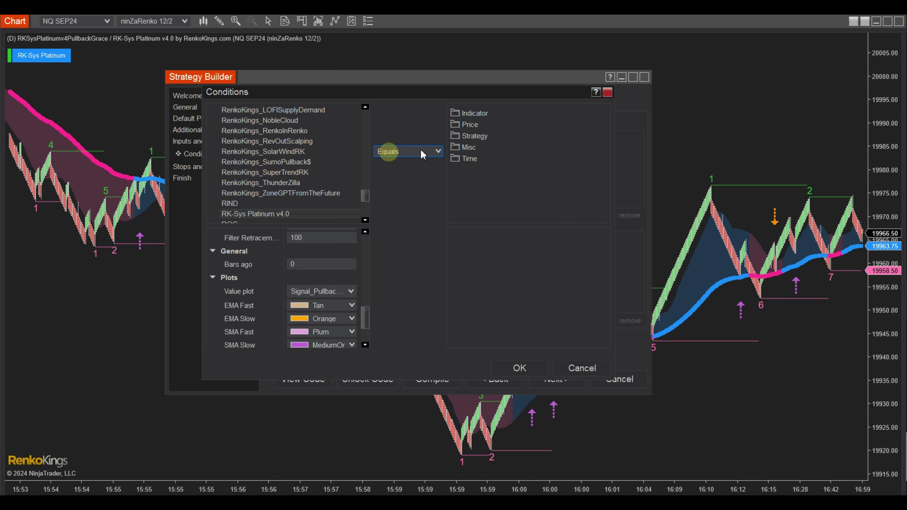
{"action": "left_click", "coordinate": [463, 149]}
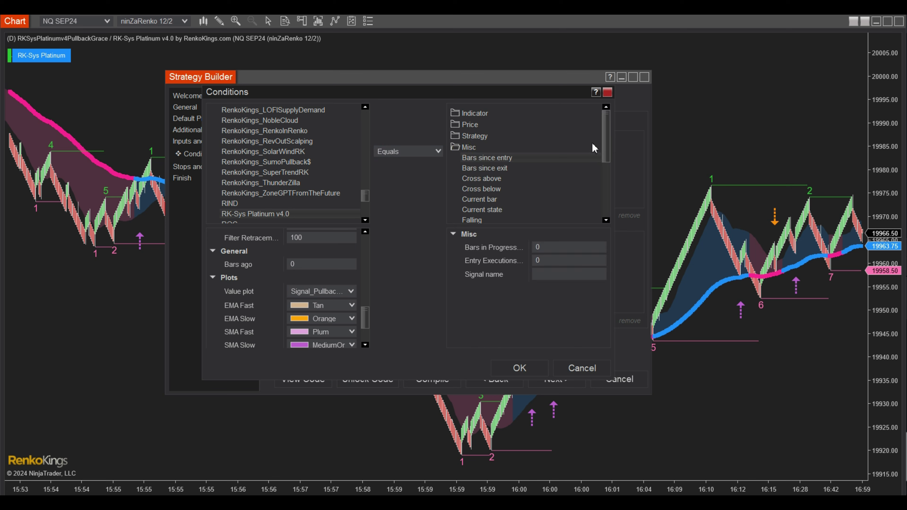
{"action": "left_click_drag", "start_coordinate": [605, 143], "coordinate": [607, 177]}
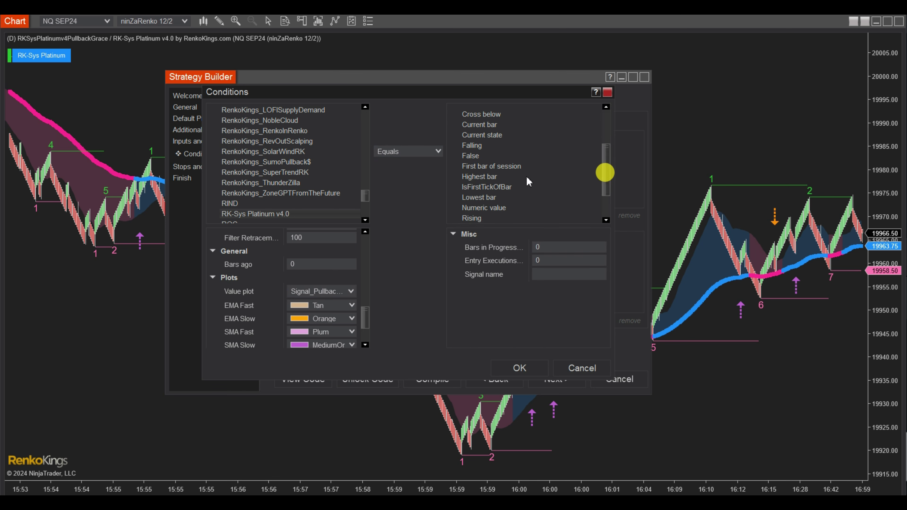
{"action": "left_click", "coordinate": [486, 207]}
{"action": "left_click", "coordinate": [520, 245]}
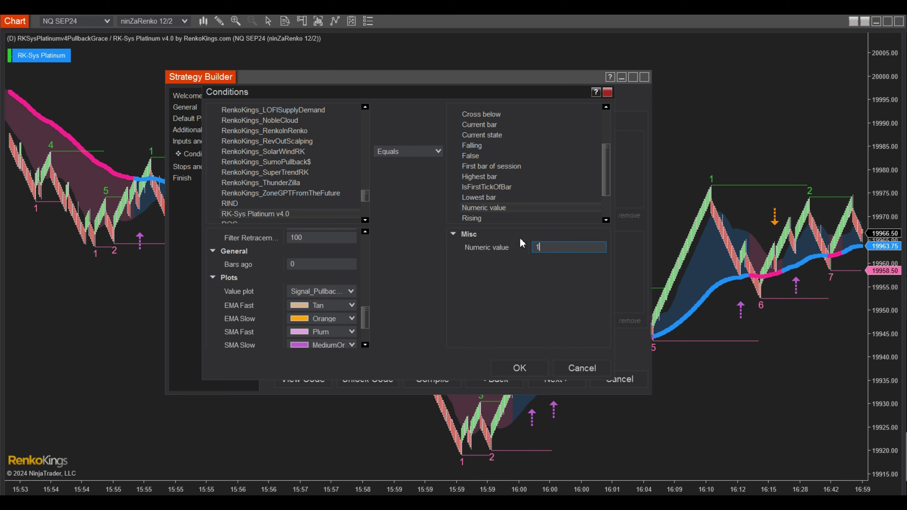
{"action": "left_click", "coordinate": [520, 368]}
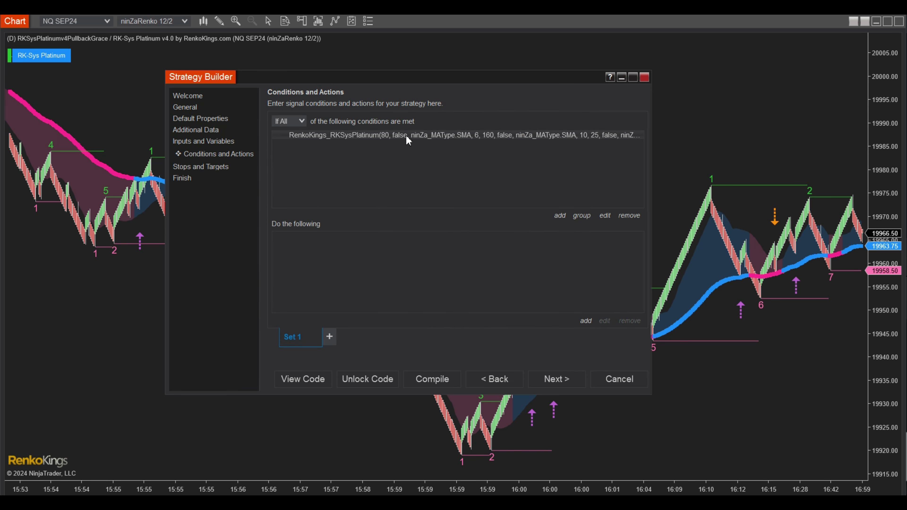
Copy and paste the pullback-signal condition to create a duplicate
{"action": "right_click", "coordinate": [406, 136]}
{"action": "left_click", "coordinate": [430, 147]}
{"action": "right_click", "coordinate": [386, 144]}
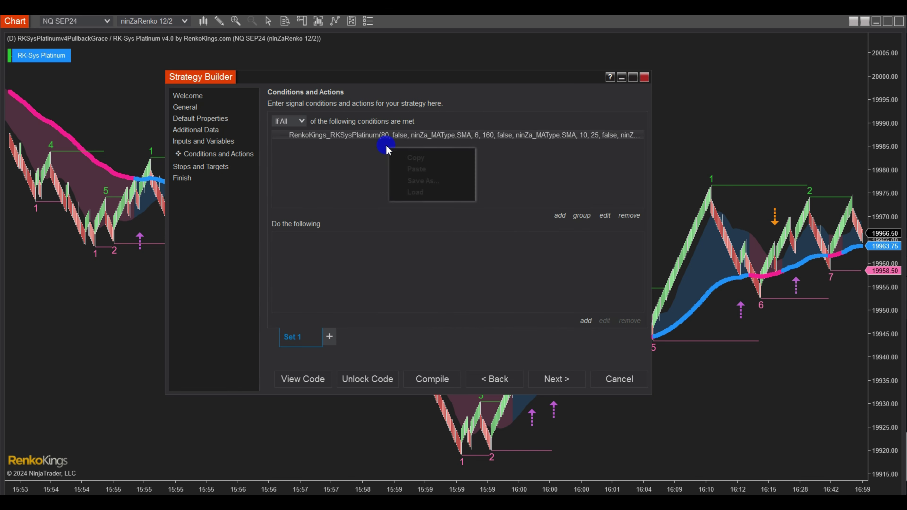
{"action": "left_click", "coordinate": [443, 169]}
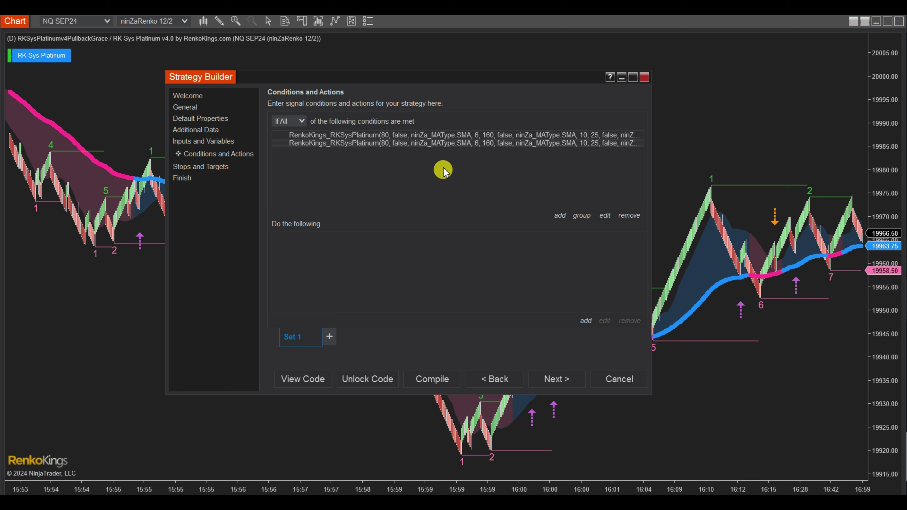
Set the duplicated condition's Bars ago to 1 and confirm it
{"action": "left_click", "coordinate": [609, 218]}
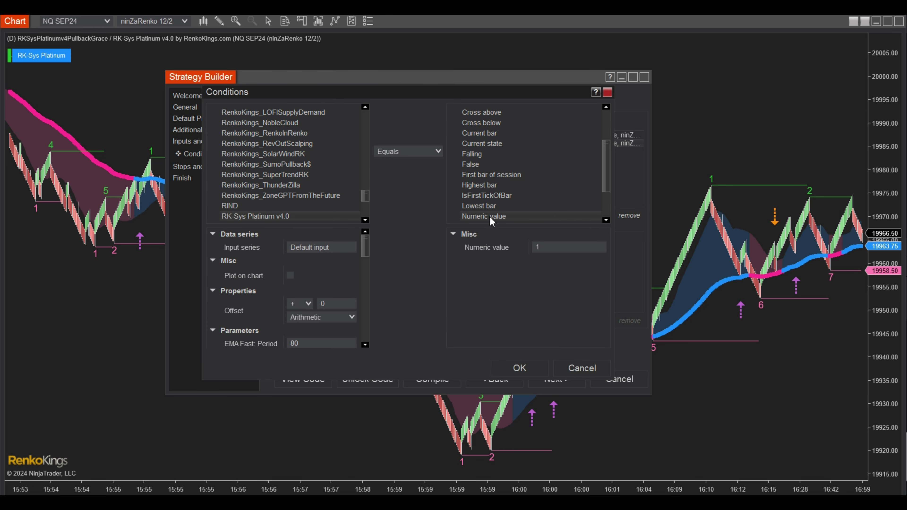
{"action": "left_click_drag", "start_coordinate": [365, 247], "coordinate": [364, 316]}
{"action": "left_click", "coordinate": [280, 283]}
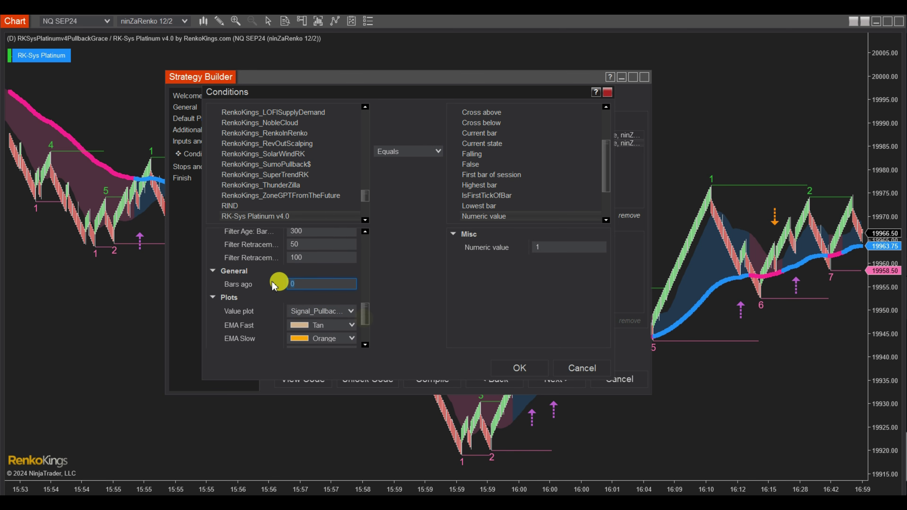
{"action": "type", "text": "1"}
{"action": "left_click", "coordinate": [439, 152]}
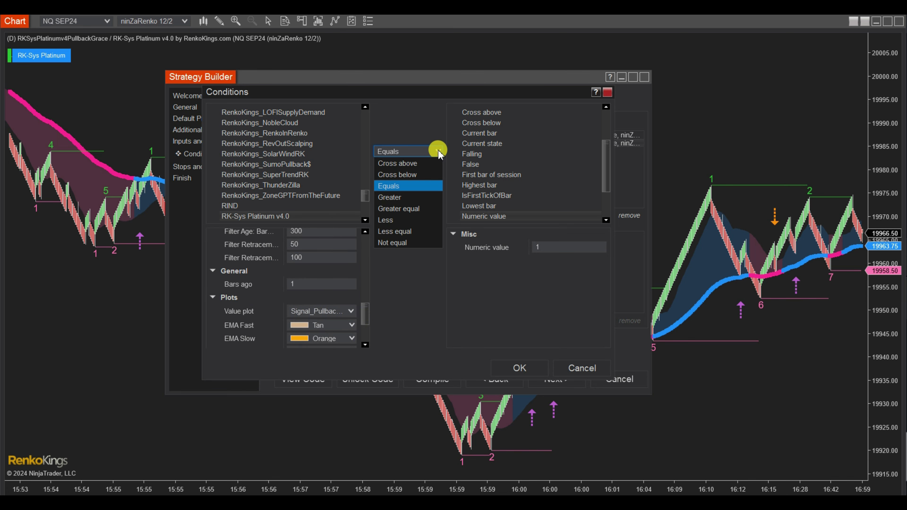
{"action": "left_click", "coordinate": [583, 325]}
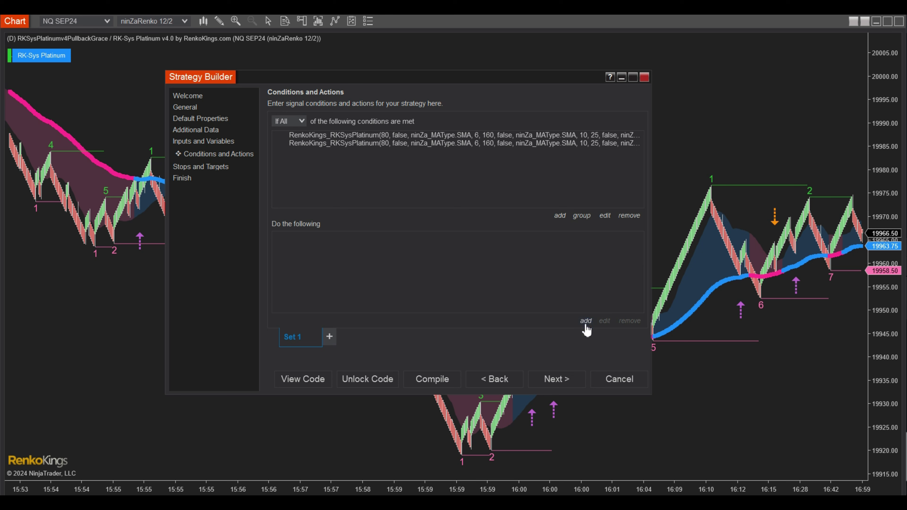
Add an Enter long position action to Set 1
{"action": "left_click", "coordinate": [584, 323]}
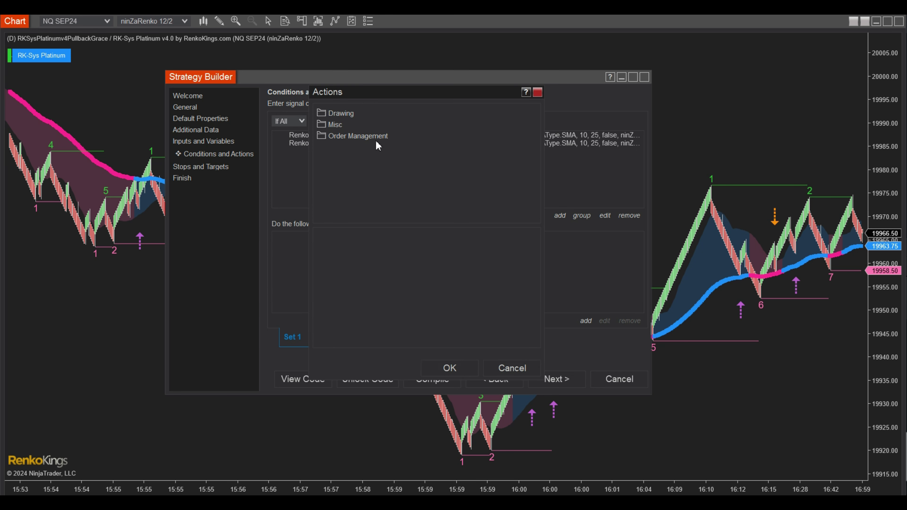
{"action": "double_click", "coordinate": [375, 137]}
{"action": "mouse_move", "coordinate": [535, 138]}
{"action": "left_mouse_down"}
{"action": "mouse_move", "coordinate": [533, 193]}
{"action": "mouse_move", "coordinate": [541, 127]}
{"action": "left_mouse_up"}
{"action": "left_click", "coordinate": [456, 366]}
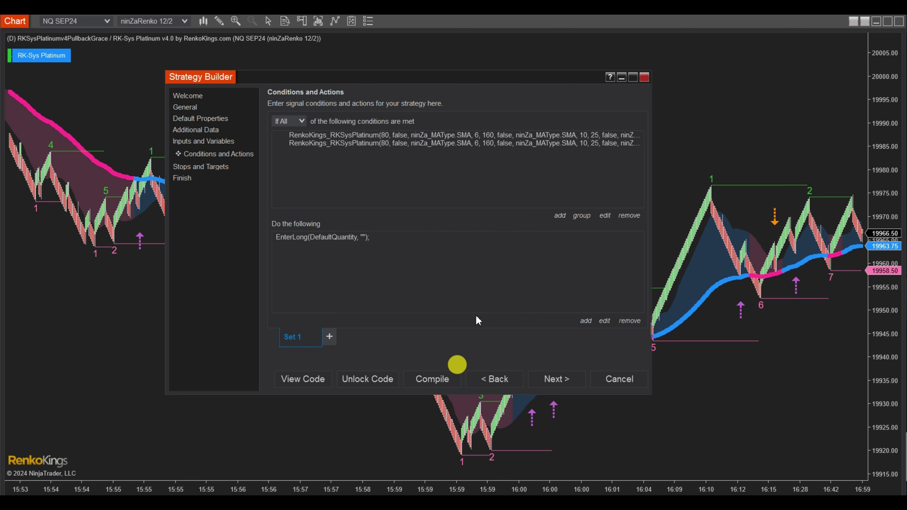
Add a Lime vertical line action tagged with the strategy name plus Current bar
{"action": "left_click", "coordinate": [585, 322]}
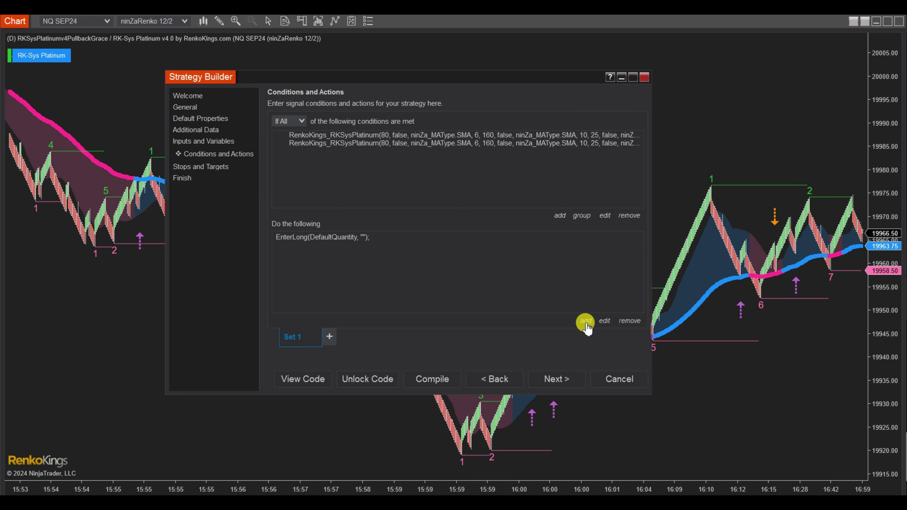
{"action": "double_click", "coordinate": [341, 113]}
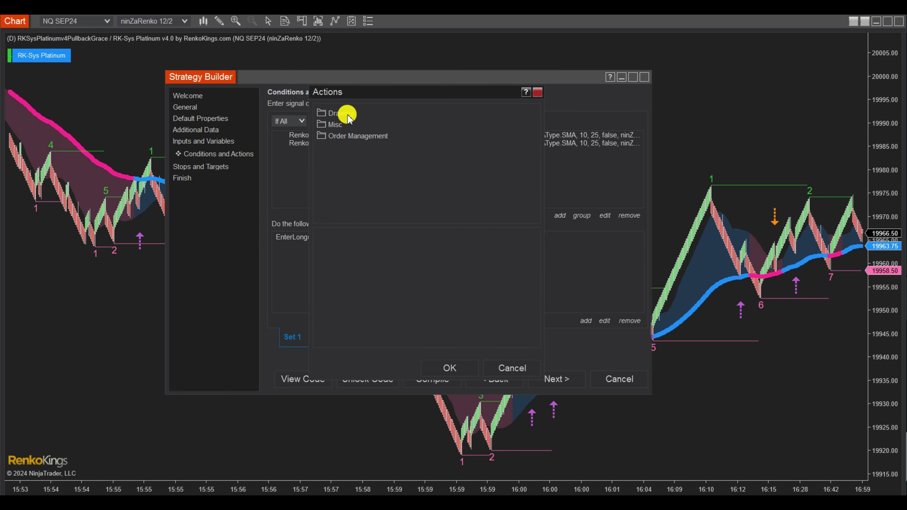
{"action": "left_click", "coordinate": [537, 162]}
{"action": "left_click_drag", "start_coordinate": [538, 163], "coordinate": [536, 203]}
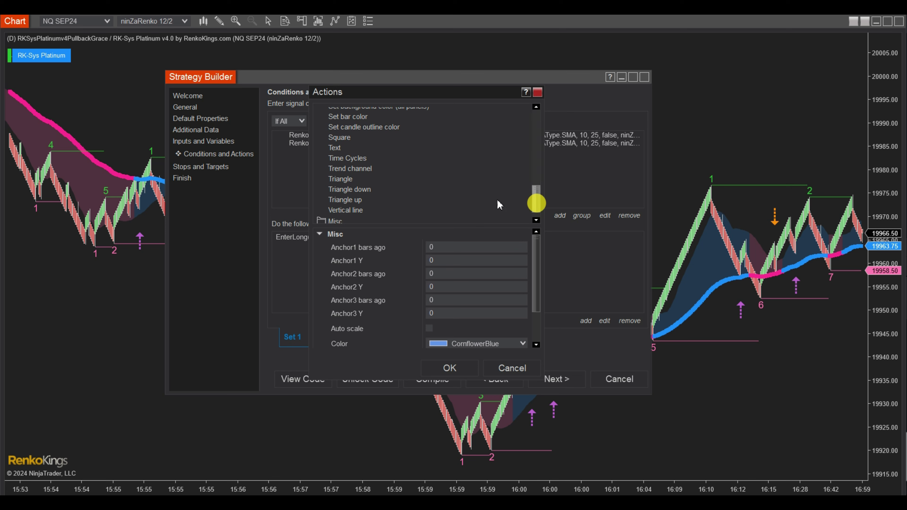
{"action": "left_click", "coordinate": [353, 209]}
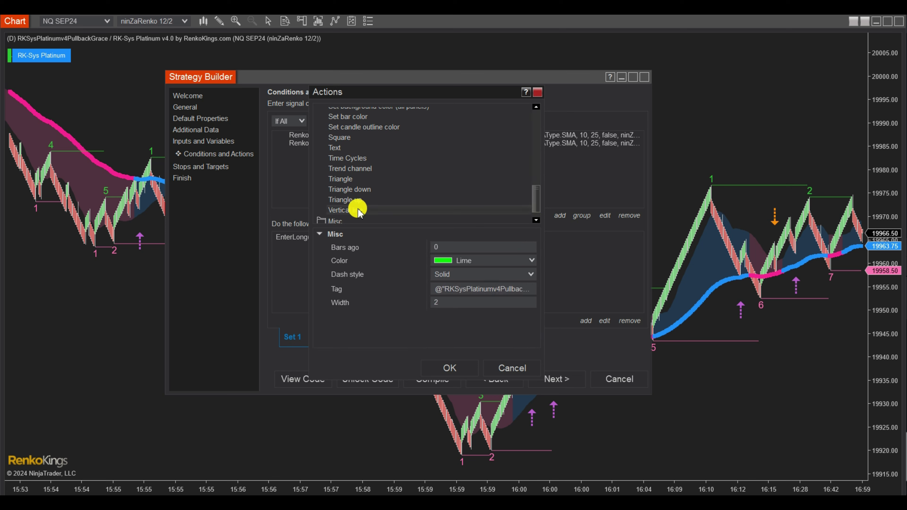
{"action": "left_click", "coordinate": [528, 290]}
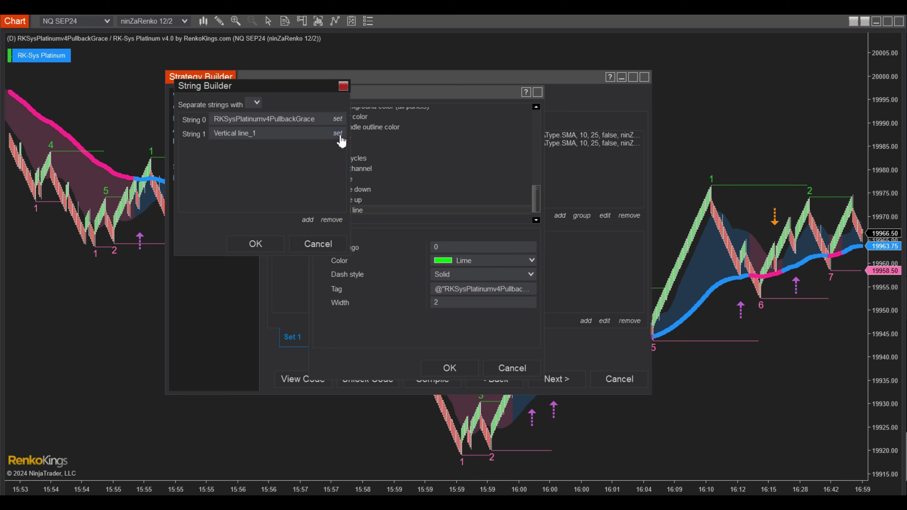
{"action": "left_click", "coordinate": [338, 135]}
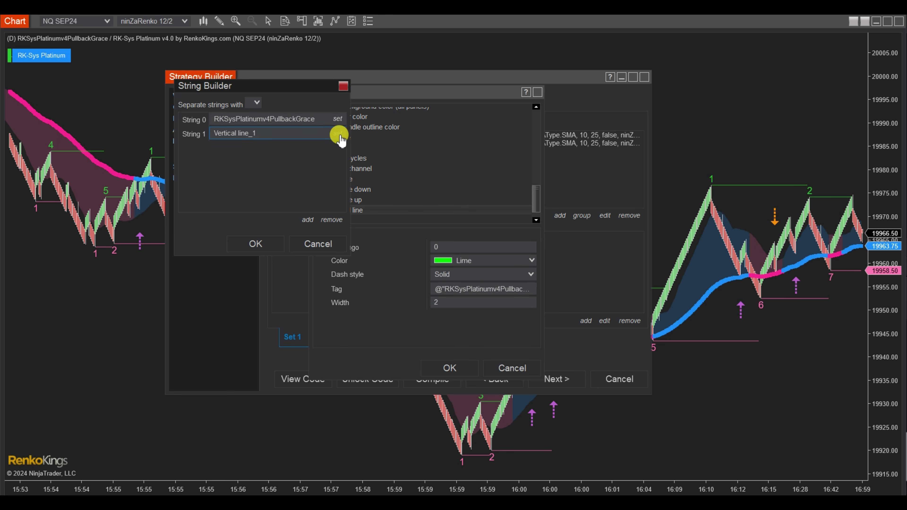
{"action": "left_click", "coordinate": [161, 80]}
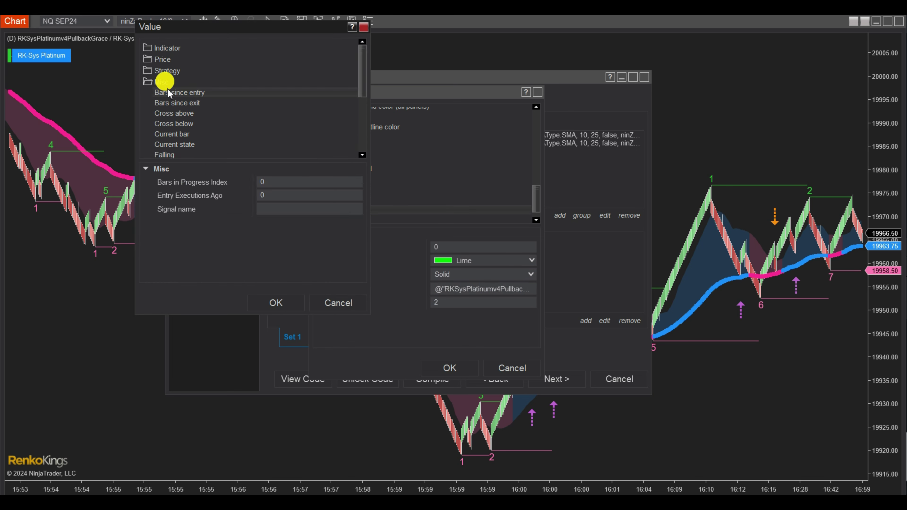
{"action": "left_click", "coordinate": [172, 135]}
{"action": "left_click", "coordinate": [291, 303]}
{"action": "left_click", "coordinate": [261, 243]}
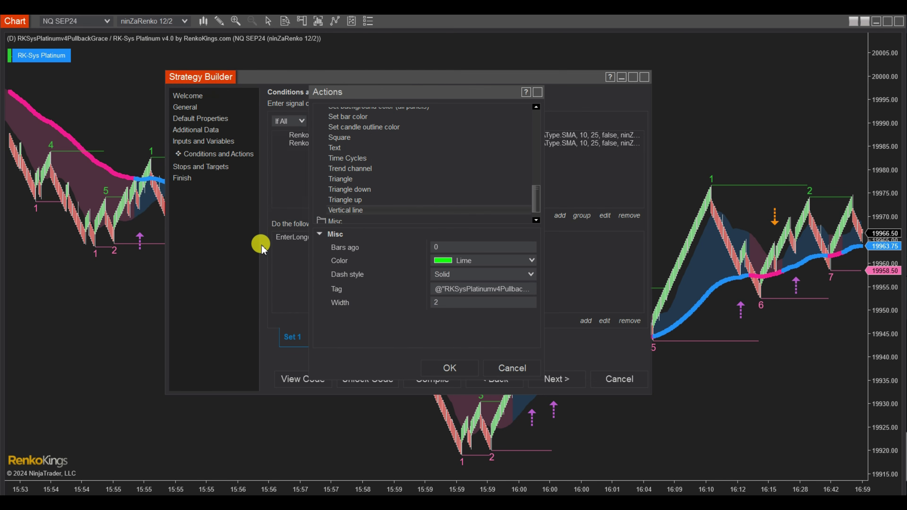
{"action": "left_click", "coordinate": [439, 369]}
Duplicate Set 1 into Set 2 and edit the numeric value of both its conditions
{"action": "right_click", "coordinate": [293, 336]}
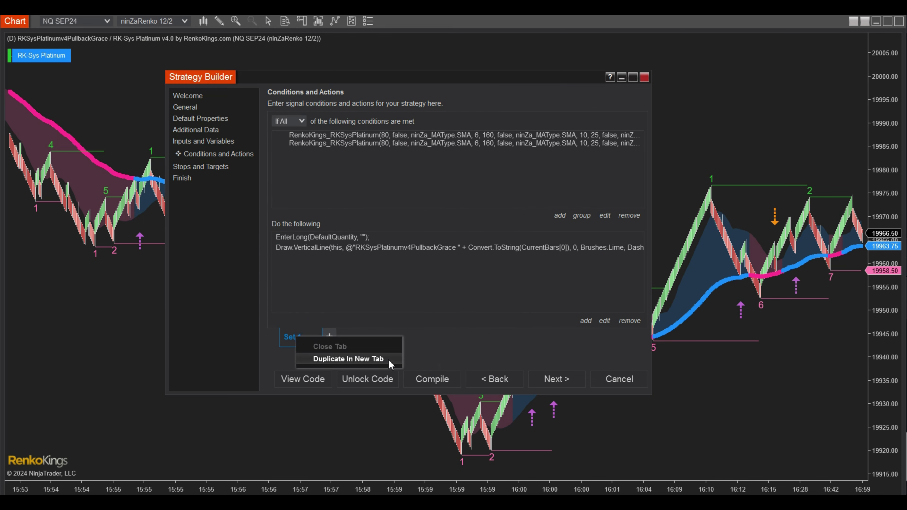
{"action": "left_click", "coordinate": [388, 360]}
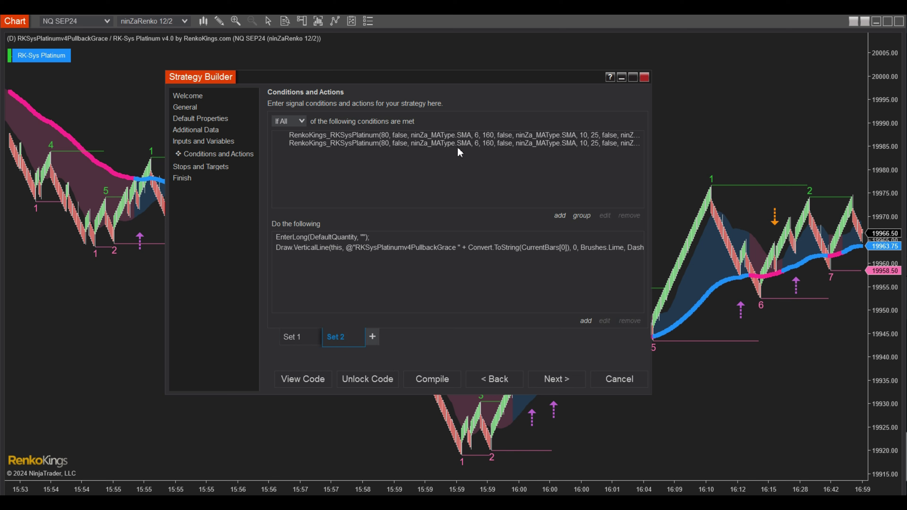
{"action": "left_click", "coordinate": [458, 135]}
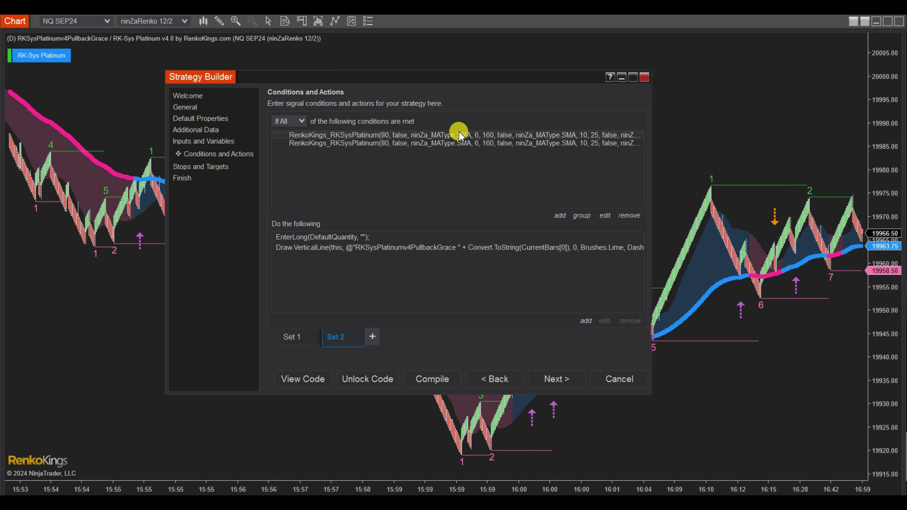
{"action": "left_click", "coordinate": [608, 216]}
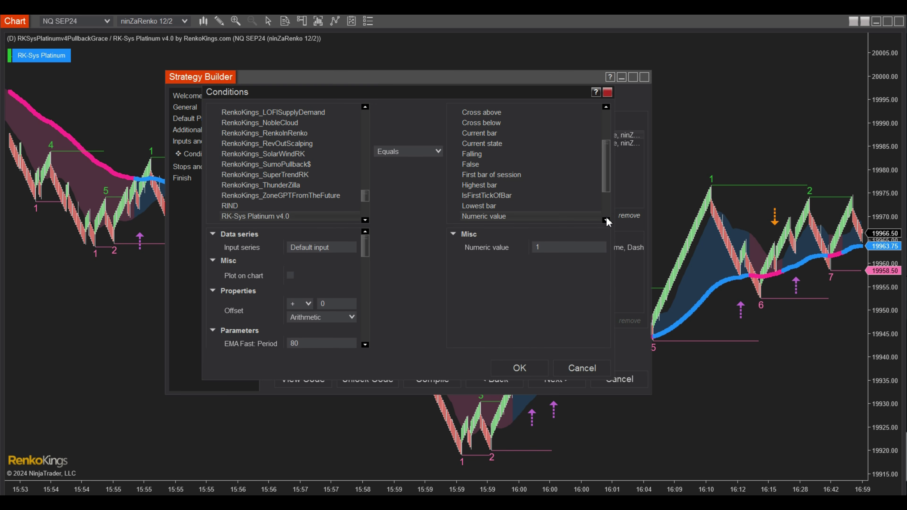
{"action": "left_click", "coordinate": [537, 247]}
{"action": "left_click", "coordinate": [520, 368]}
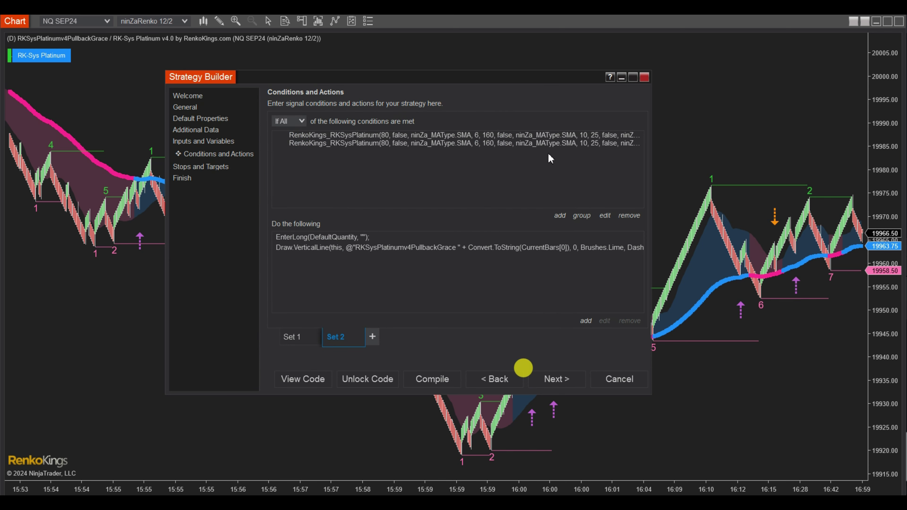
{"action": "left_click", "coordinate": [548, 144]}
{"action": "left_click", "coordinate": [608, 219]}
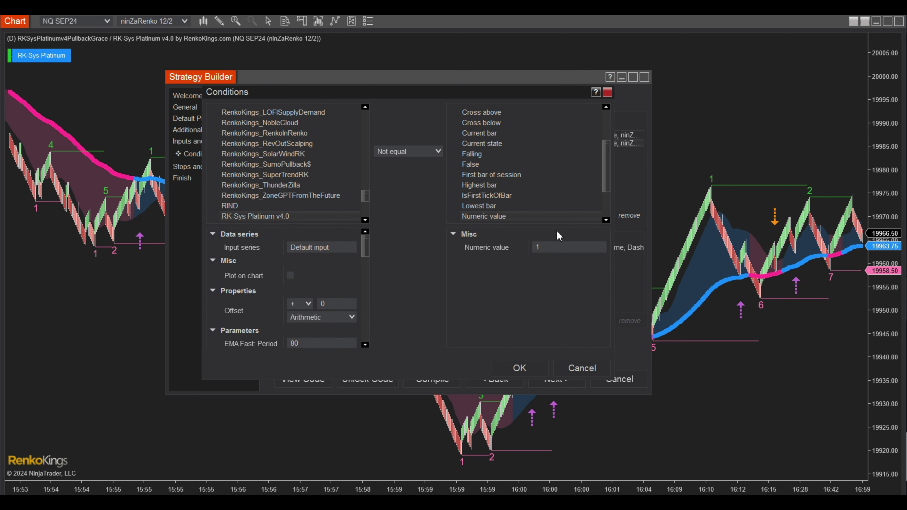
{"action": "left_click", "coordinate": [533, 247]}
{"action": "left_click", "coordinate": [507, 368]}
Change Set 2's entry action from Enter long to Enter short position
{"action": "left_click", "coordinate": [319, 237]}
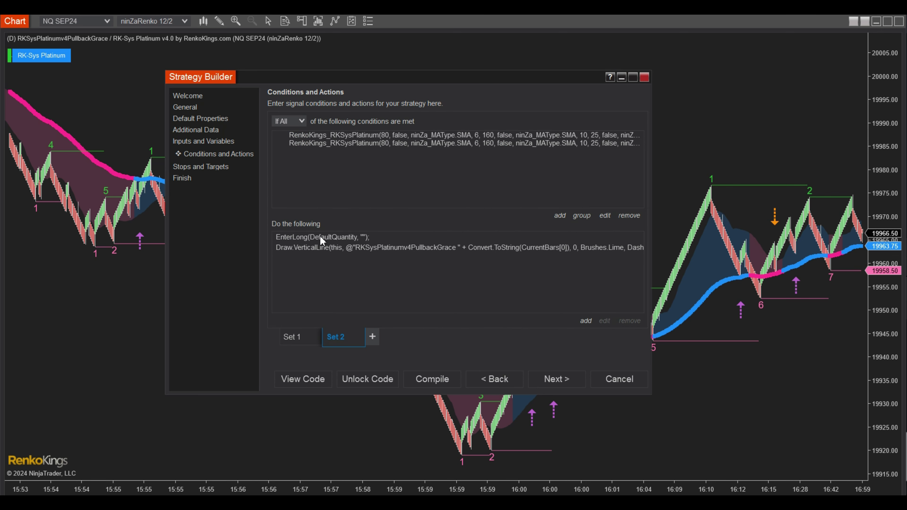
{"action": "left_click", "coordinate": [607, 323]}
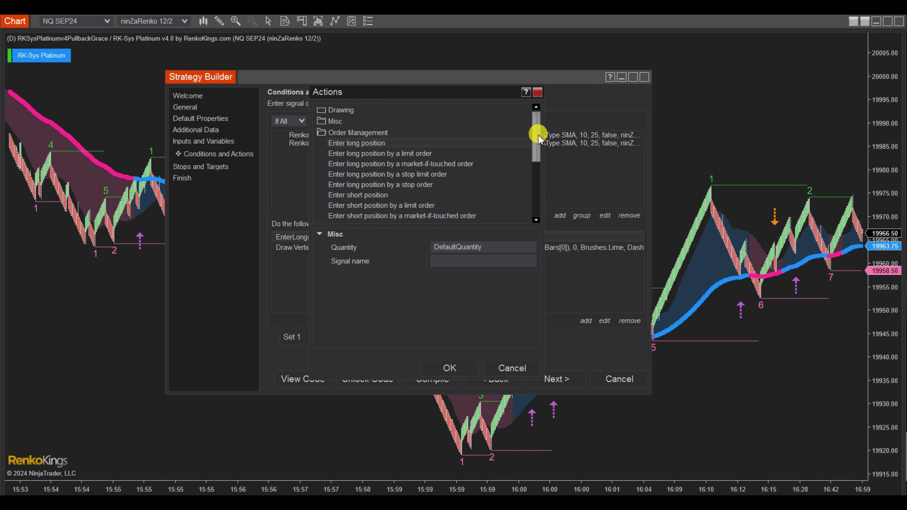
{"action": "scroll", "coordinate": [538, 134], "scroll_direction": "down", "scroll_amount": 2}
{"action": "left_click", "coordinate": [371, 172]}
{"action": "left_click", "coordinate": [450, 369]}
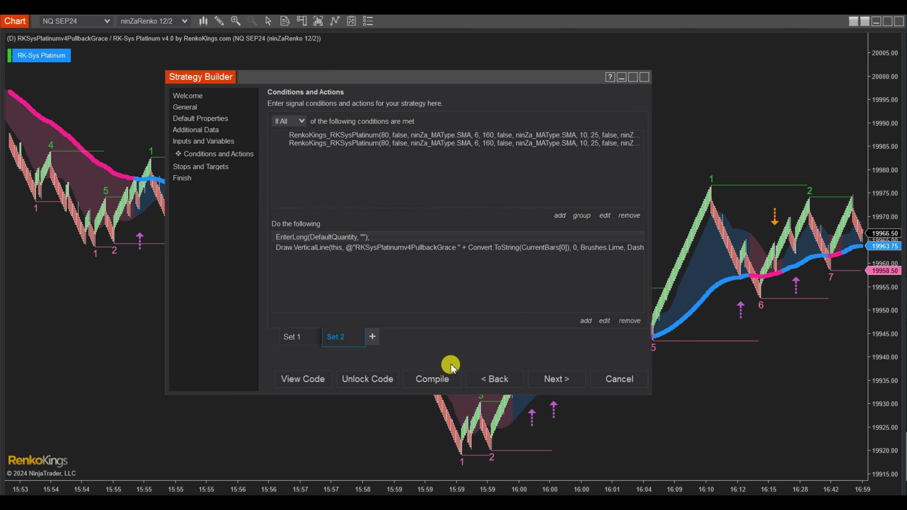
Make Set 2's vertical line marker Orange
{"action": "left_click", "coordinate": [487, 248]}
{"action": "left_click", "coordinate": [605, 321]}
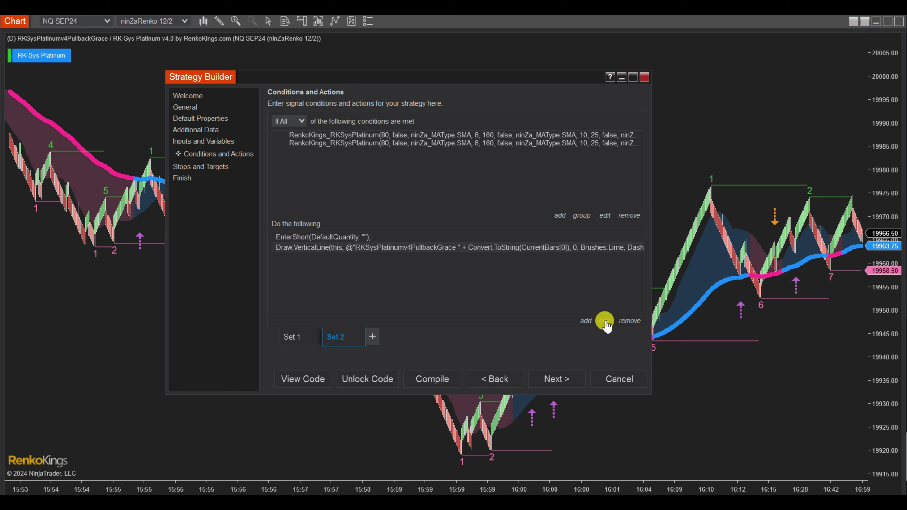
{"action": "left_click", "coordinate": [526, 260]}
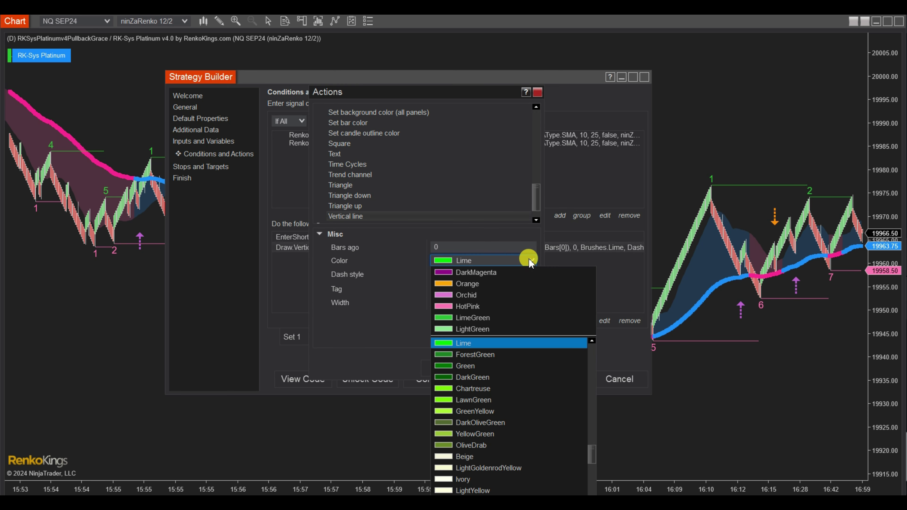
{"action": "left_click", "coordinate": [508, 287]}
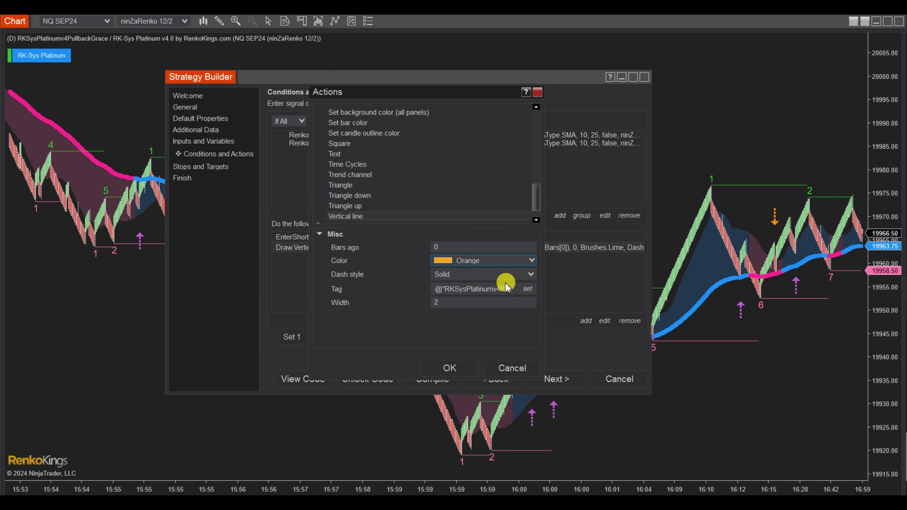
{"action": "left_click", "coordinate": [451, 369]}
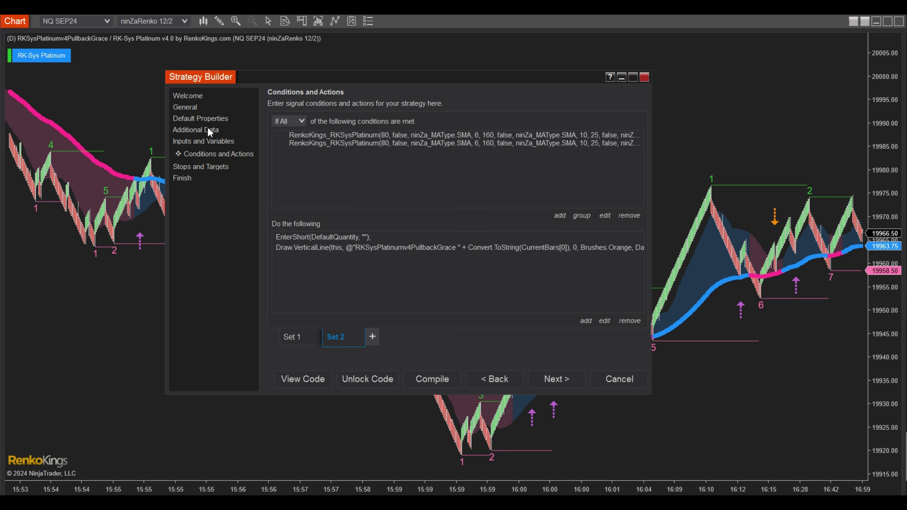
Add a profit target of 150 Ticks on the Stops and Targets page
{"action": "left_click", "coordinate": [224, 167]}
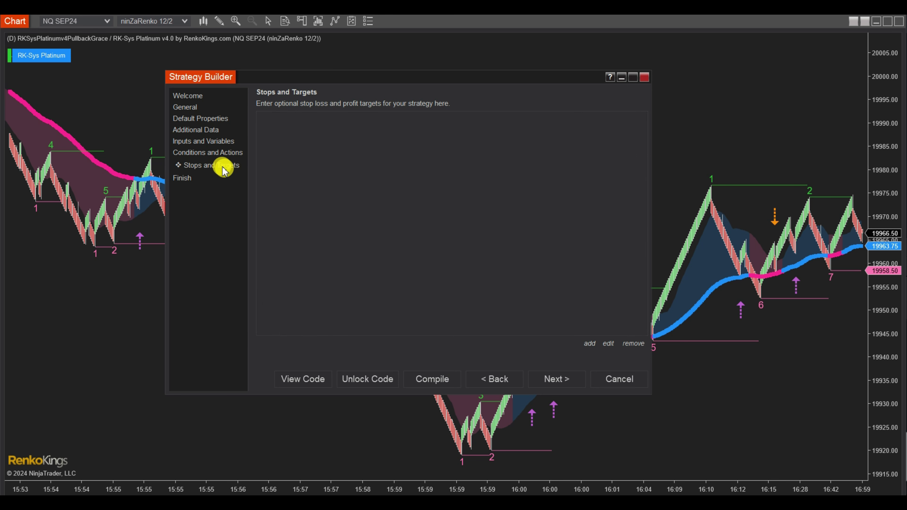
{"action": "left_click", "coordinate": [589, 345]}
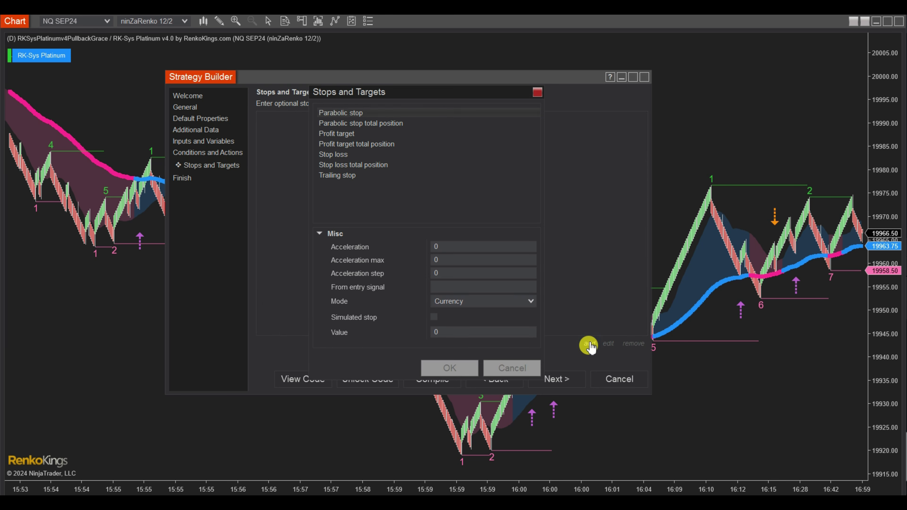
{"action": "left_click", "coordinate": [338, 133]}
{"action": "left_click", "coordinate": [529, 262]}
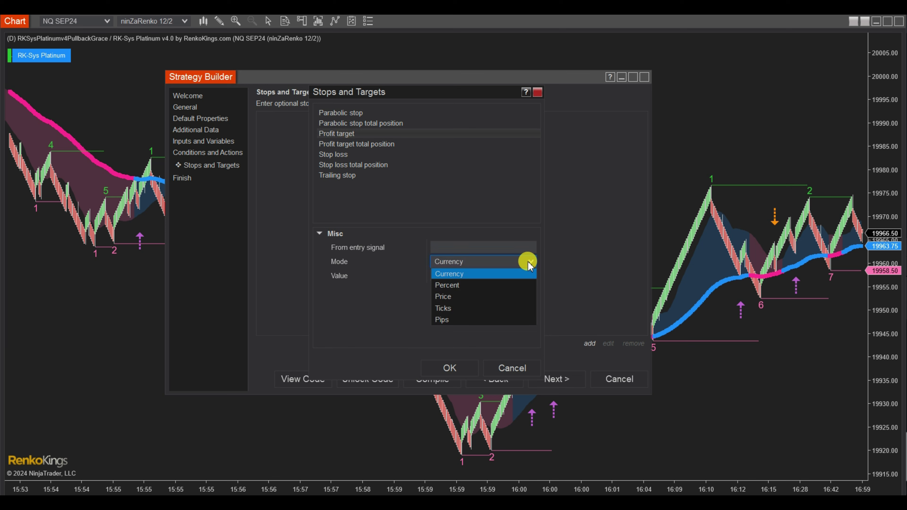
{"action": "left_click", "coordinate": [464, 308]}
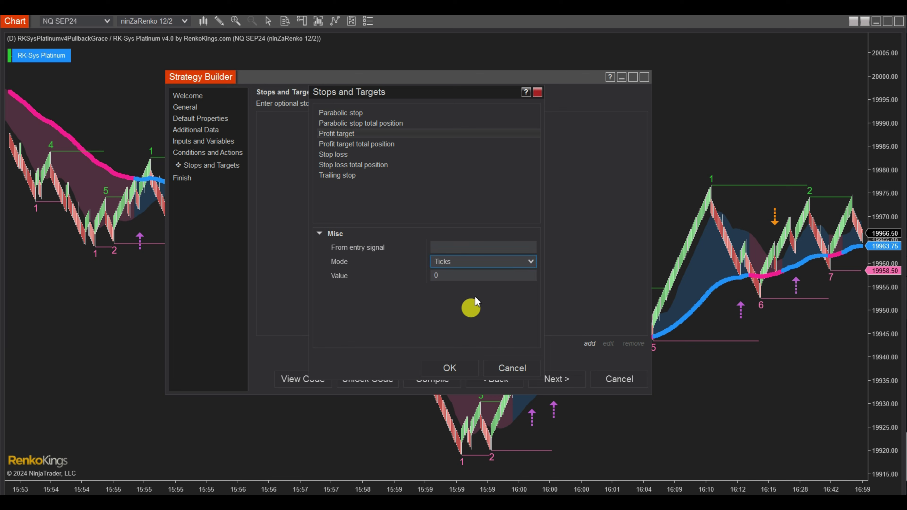
{"action": "left_click", "coordinate": [436, 276]}
{"action": "type", "text": "15"}
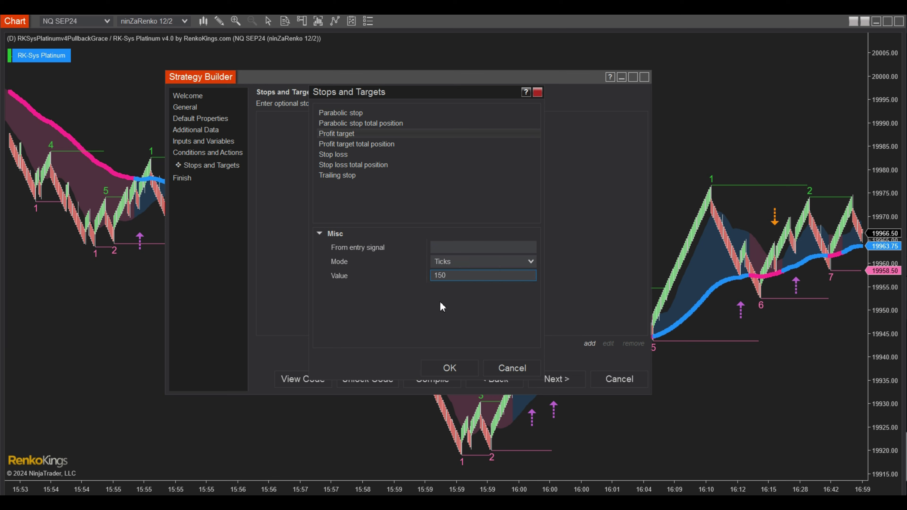
{"action": "left_click", "coordinate": [458, 367]}
Add a 50-tick stop loss and move on to the wizard's final page
{"action": "left_click", "coordinate": [588, 344]}
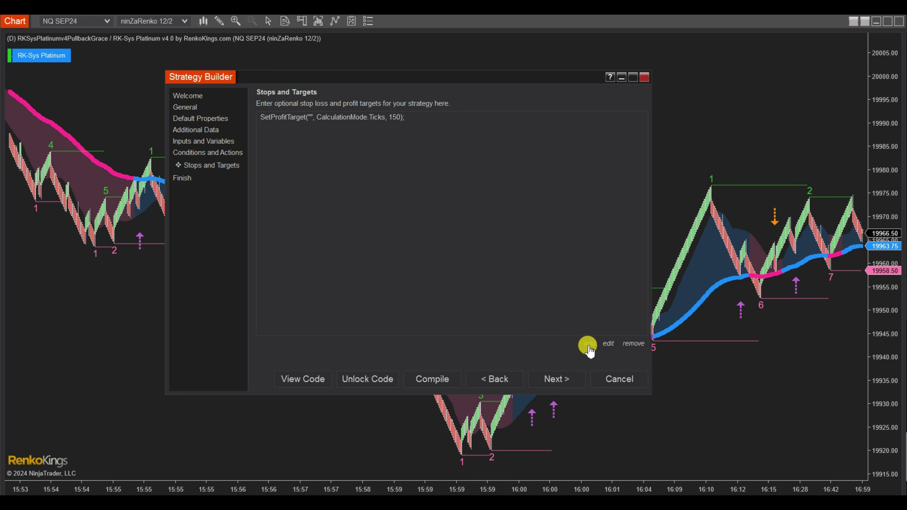
{"action": "left_click", "coordinate": [345, 153]}
{"action": "left_click", "coordinate": [483, 261]}
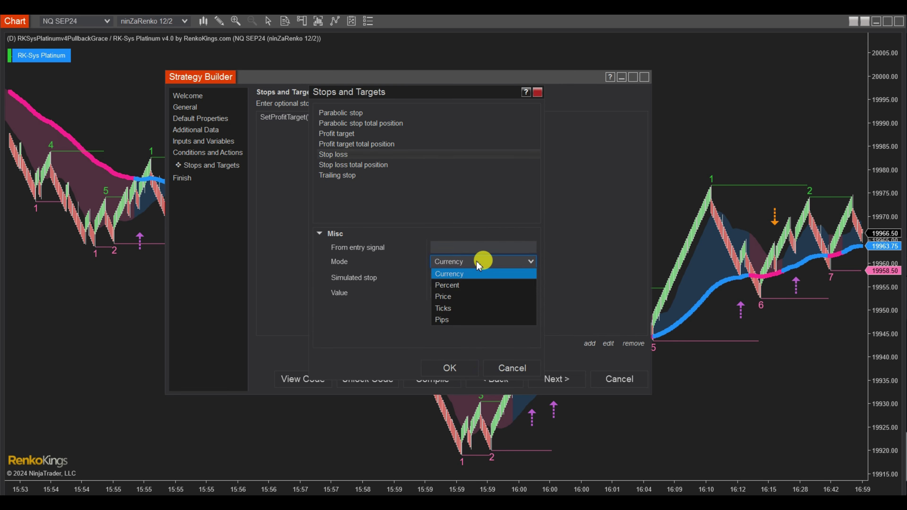
{"action": "left_click", "coordinate": [448, 307]}
{"action": "left_click", "coordinate": [433, 292]}
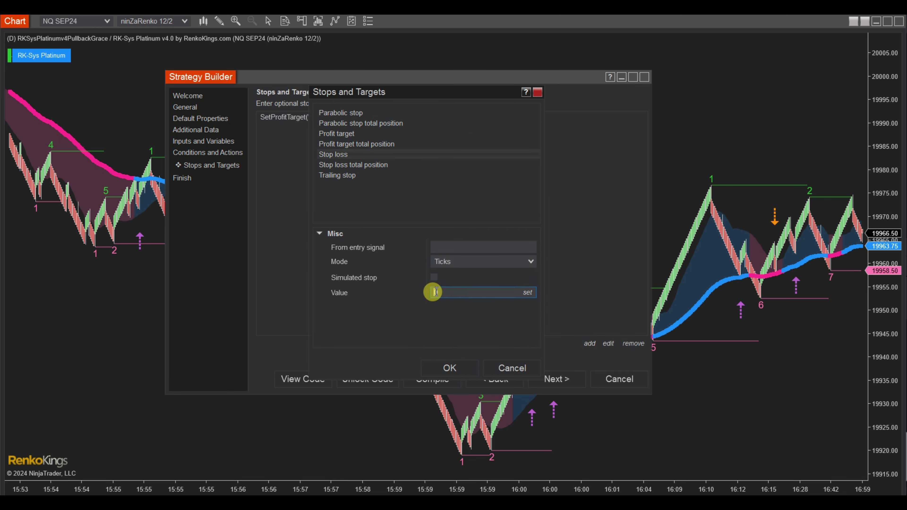
{"action": "type", "text": "5"}
{"action": "left_click", "coordinate": [455, 367]}
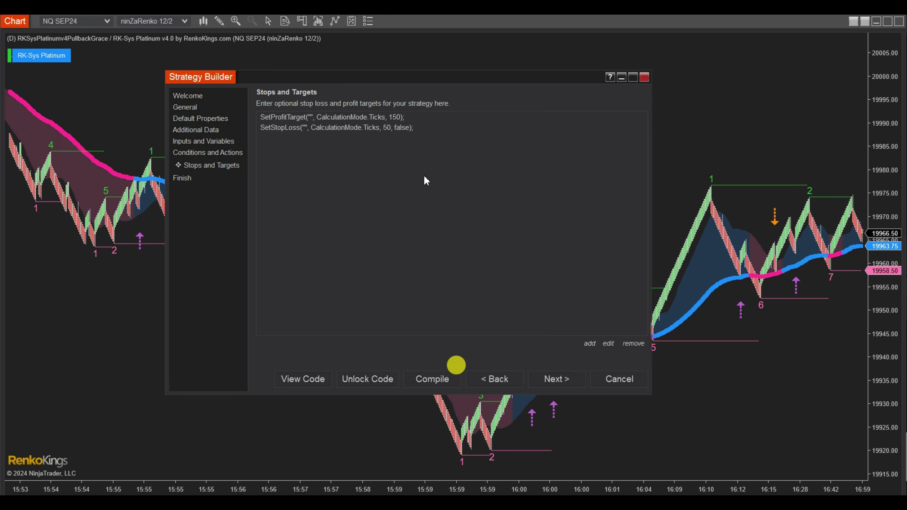
{"action": "left_click", "coordinate": [559, 385]}
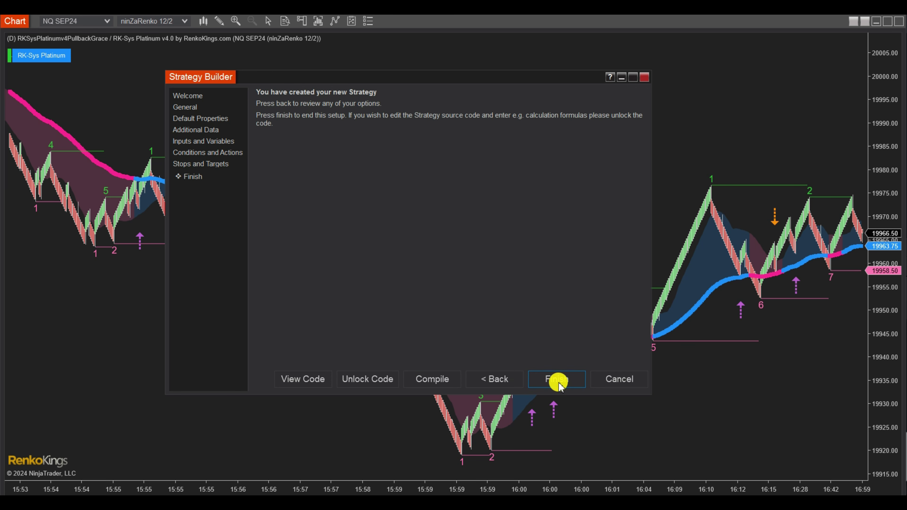
Finish the strategy wizard, then add RKSysPlatinumv4PullbackGrace to the NQ SEP24 chart on the simulation account
{"action": "left_click", "coordinate": [578, 378]}
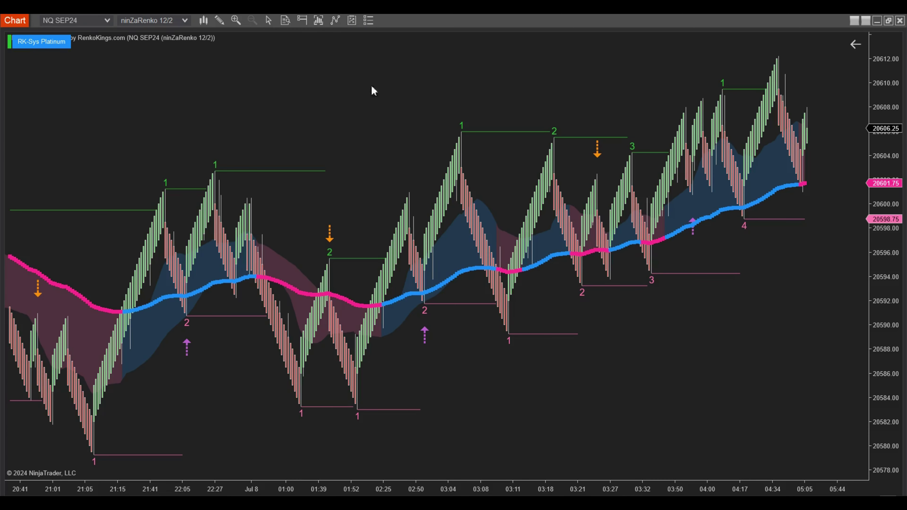
{"action": "left_click", "coordinate": [349, 28]}
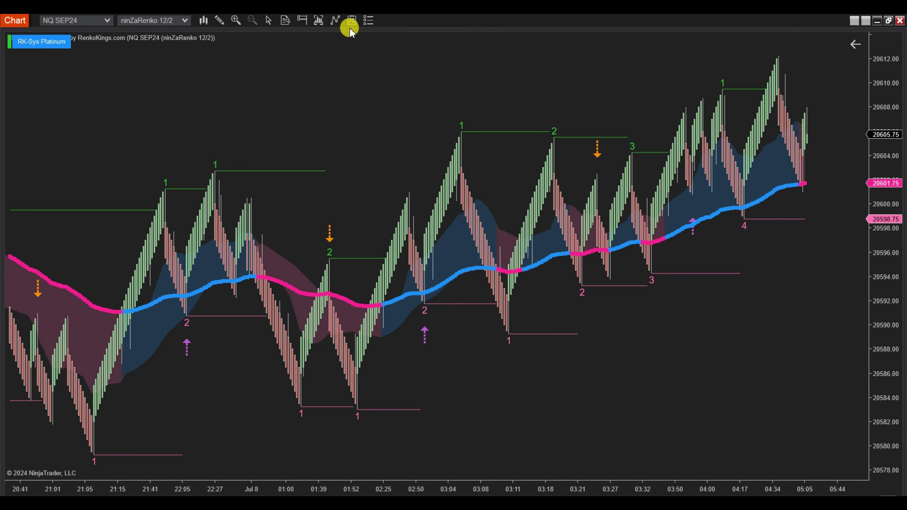
{"action": "right_click", "coordinate": [356, 111]}
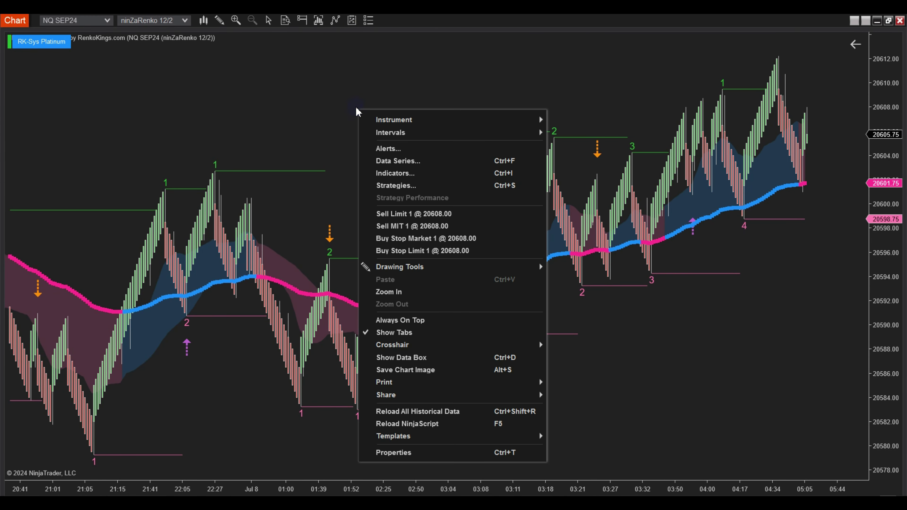
{"action": "left_click", "coordinate": [532, 185]}
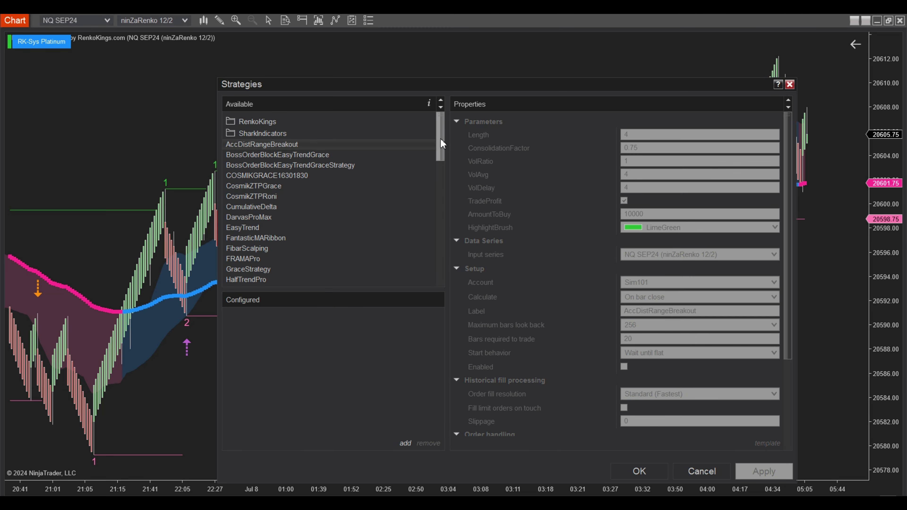
{"action": "left_click_drag", "start_coordinate": [441, 143], "coordinate": [437, 205]}
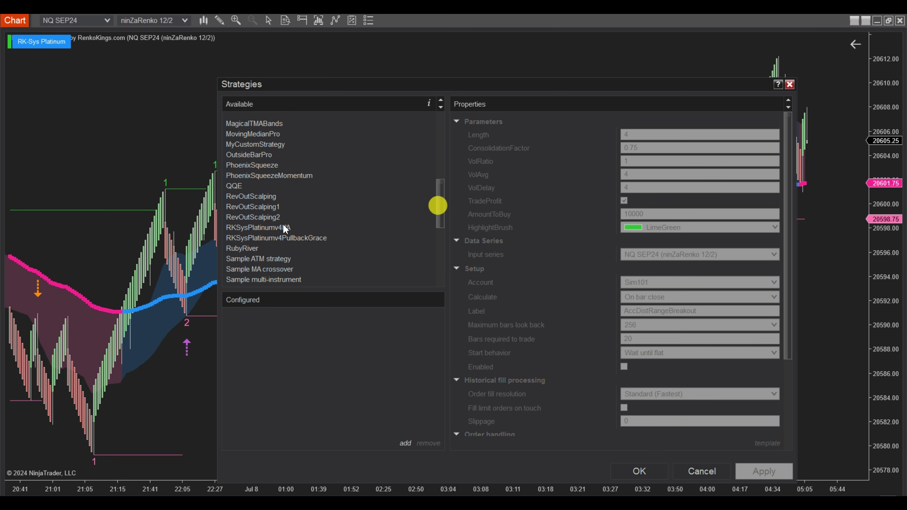
{"action": "double_click", "coordinate": [301, 238]}
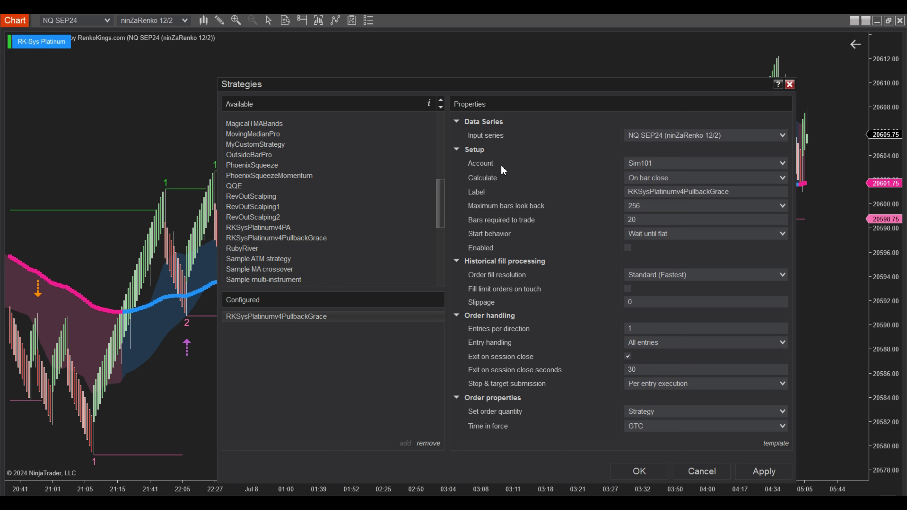
{"action": "left_click", "coordinate": [642, 163]}
{"action": "left_click", "coordinate": [650, 188]}
Apply the strategy and scroll back to the June 28 bars to review its lime and orange signal lines
{"action": "left_click", "coordinate": [654, 471]}
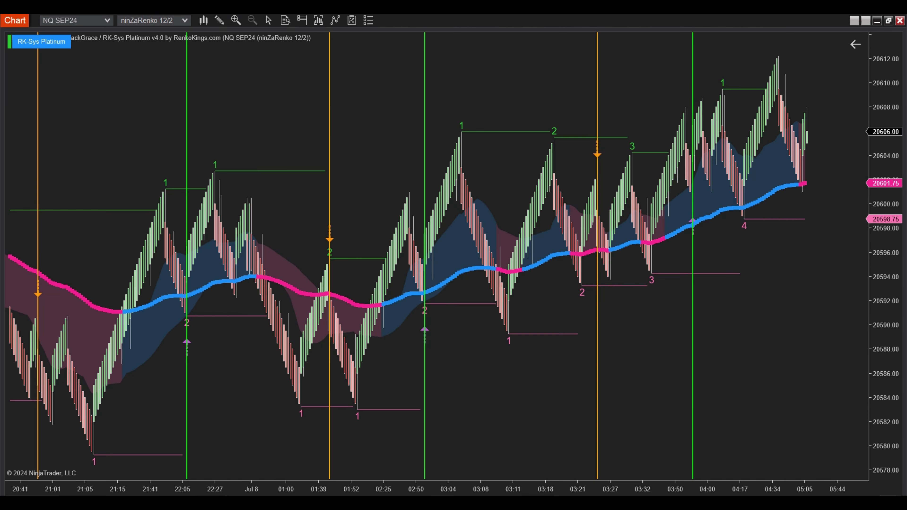
{"action": "left_click_drag", "start_coordinate": [494, 425], "coordinate": [696, 413]}
{"action": "mouse_move", "coordinate": [198, 393]}
{"action": "left_mouse_down"}
{"action": "mouse_move", "coordinate": [194, 407]}
{"action": "mouse_move", "coordinate": [468, 423]}
{"action": "left_mouse_up"}
{"action": "left_click_drag", "start_coordinate": [149, 374], "coordinate": [547, 372]}
{"action": "left_click_drag", "start_coordinate": [256, 361], "coordinate": [612, 357]}
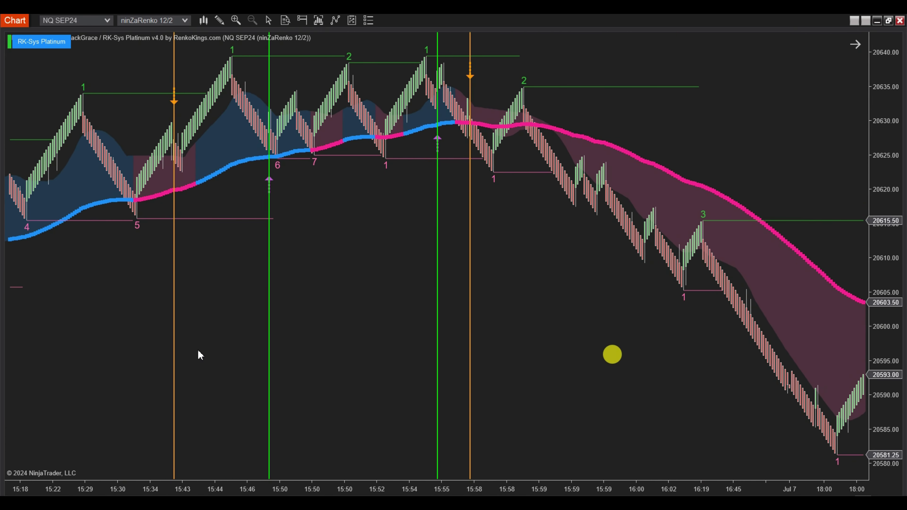
{"action": "left_click_drag", "start_coordinate": [98, 343], "coordinate": [552, 341]}
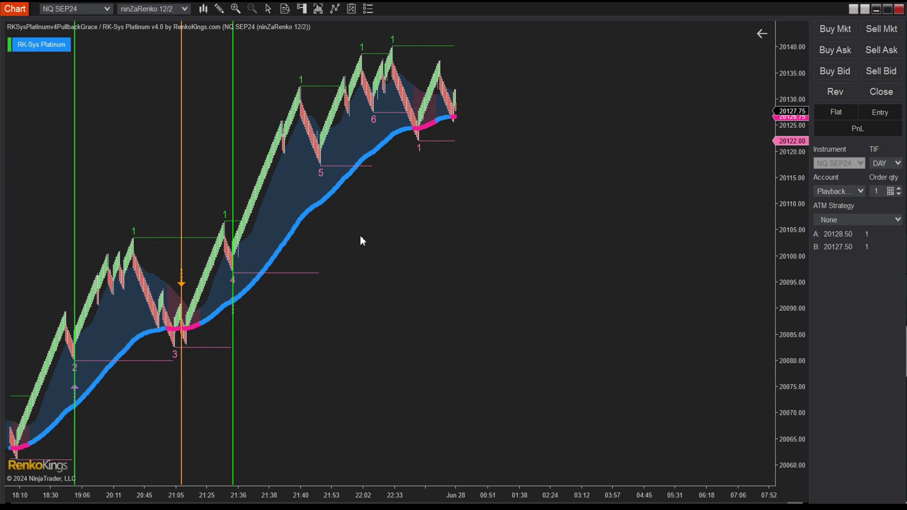